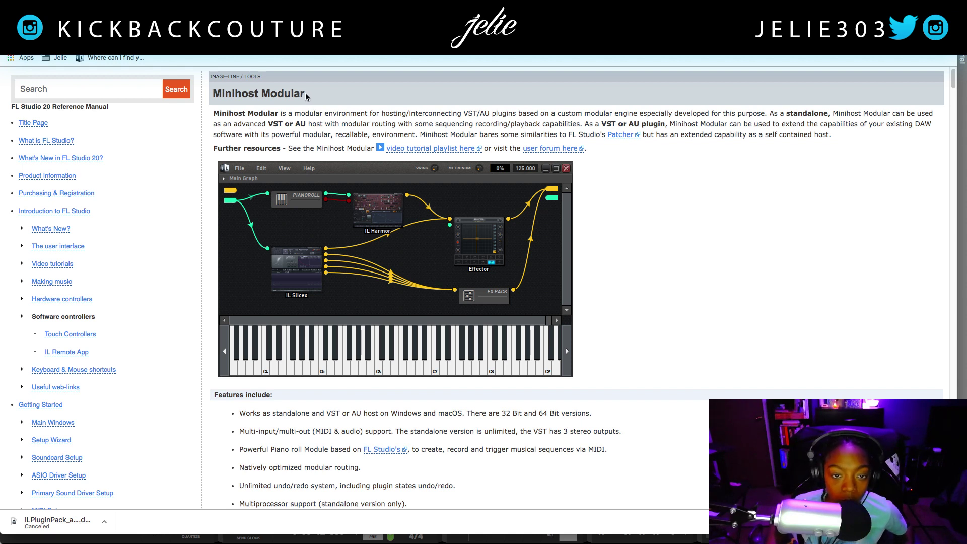
Review the Minihost Modular manual page, return to the Google results and open the Minihost Modular news article.
left_click_drag(306, 96, 200, 96)
left_click(288, 109)
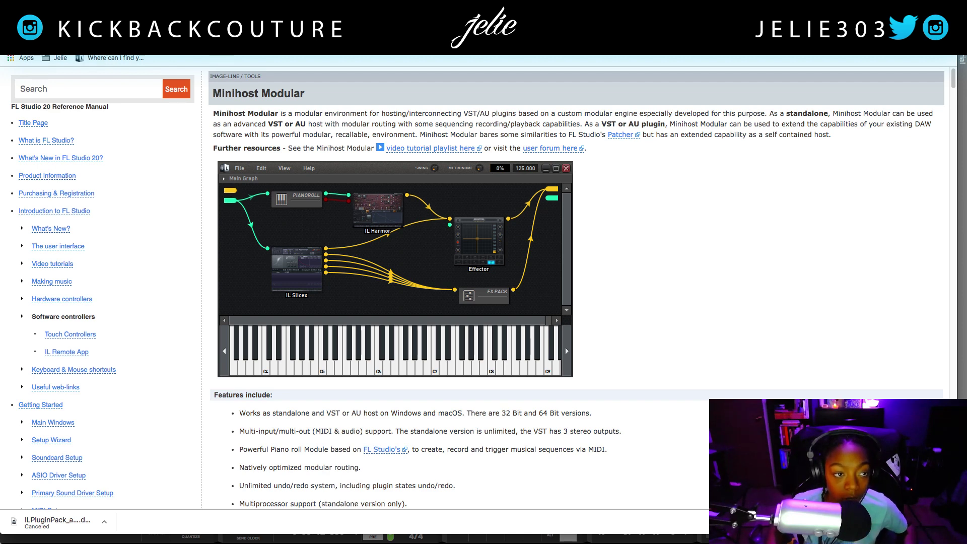
key("super+bracketleft")
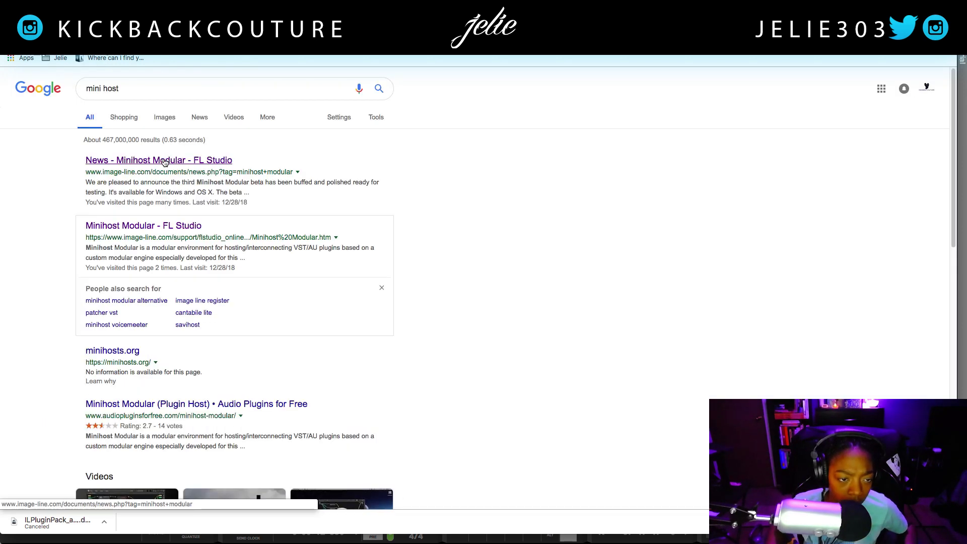
left_click(165, 161)
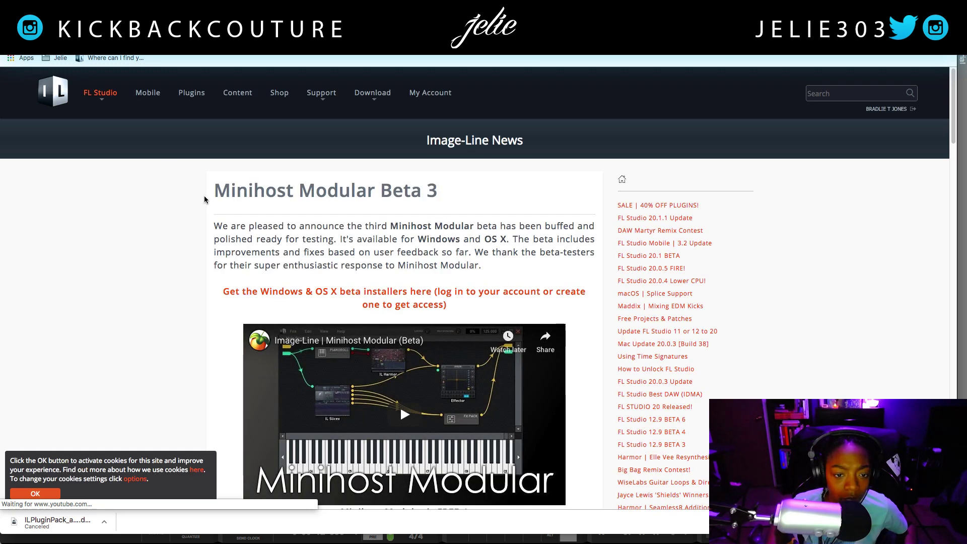
scroll(211, 252, "down", 4)
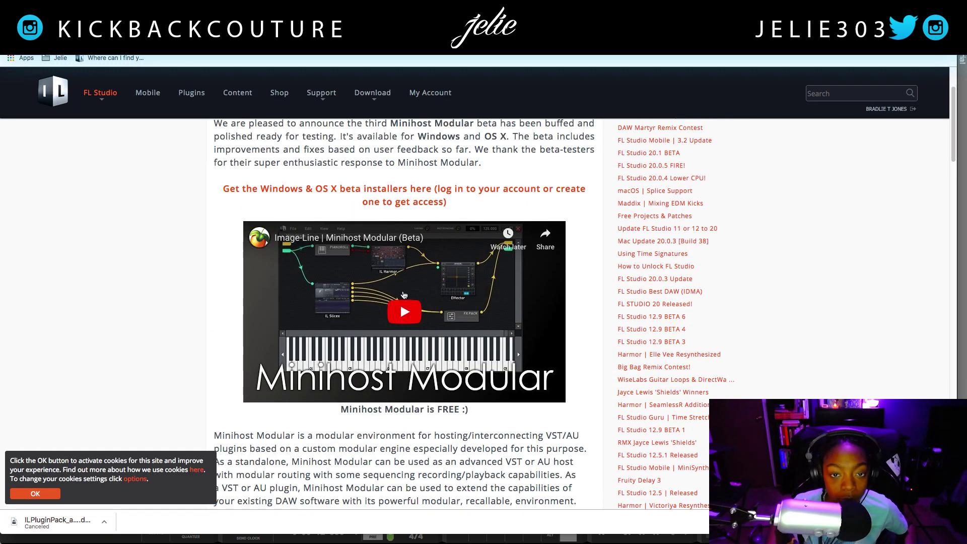
Review the SoundRadix 32 Lives product page down to its price, and return to the Minihost Modular article.
left_click(247, 24)
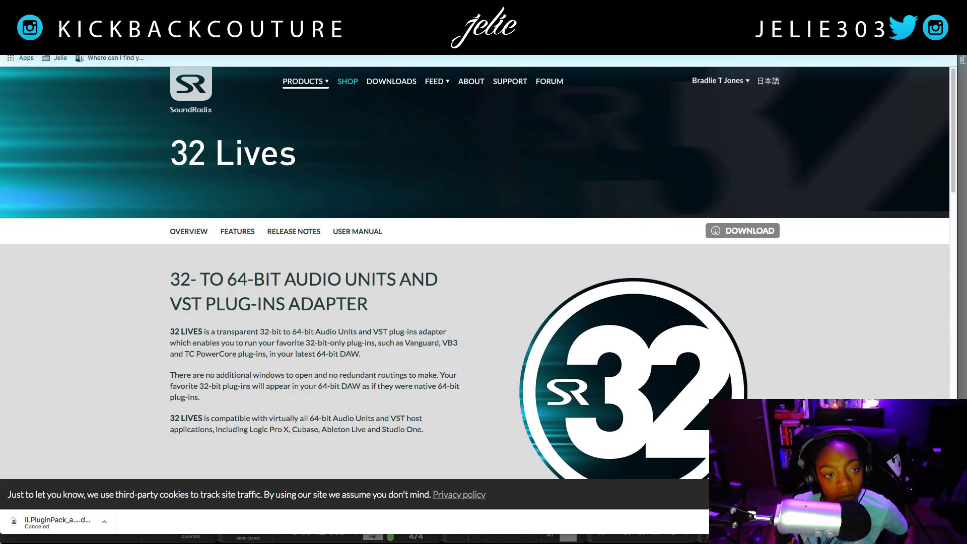
scroll(194, 323, "down", 3)
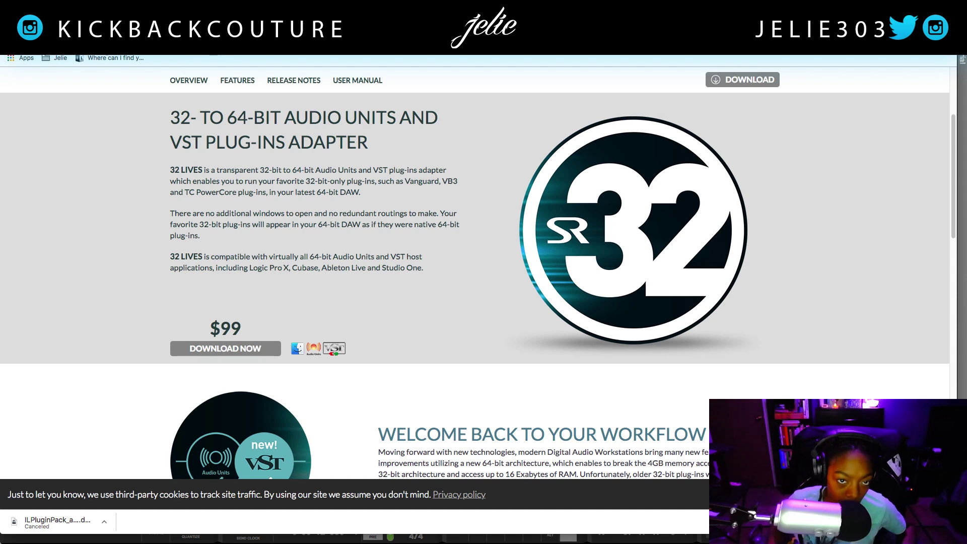
left_click(201, 24)
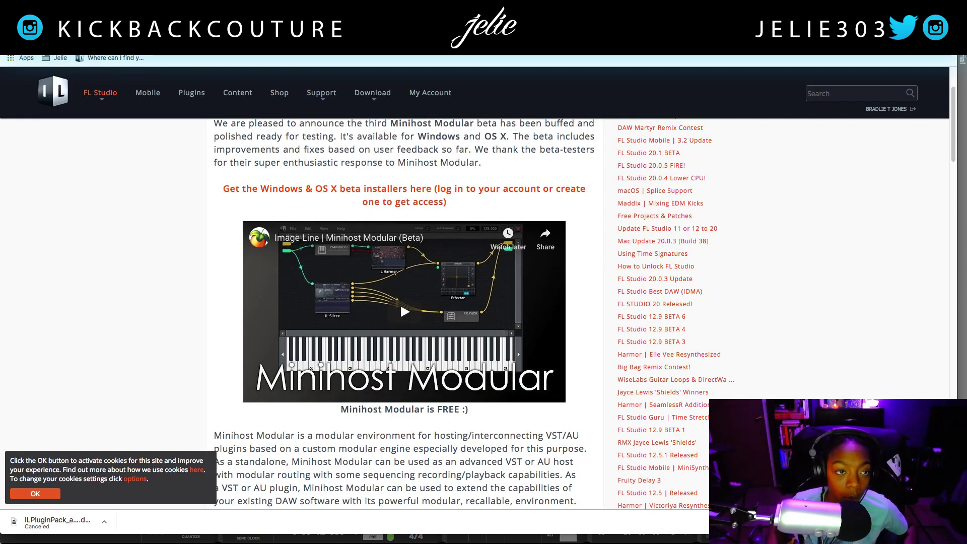
Switch to Reason, hide its browser and move the IL Gross Beat window over the sequencer area.
left_click(109, 57)
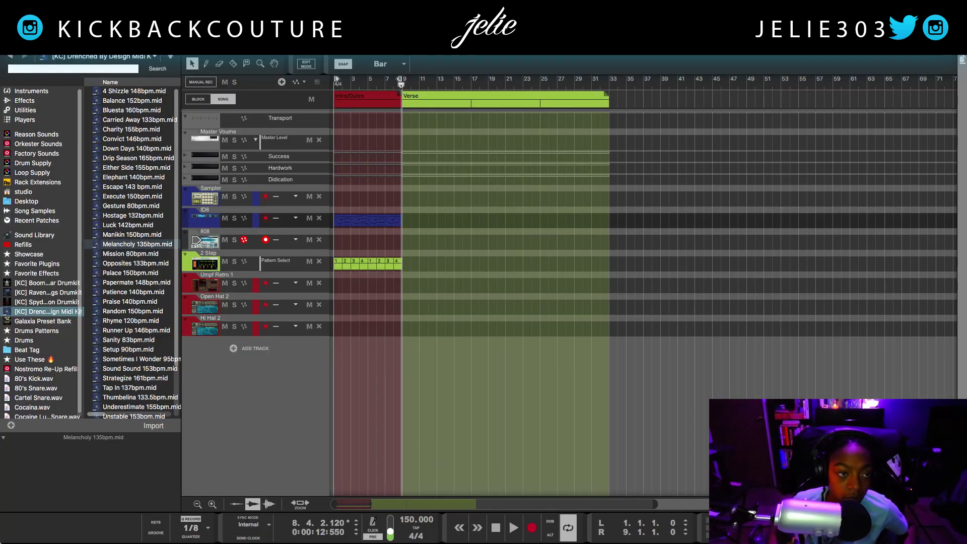
key("F3")
left_click_drag(477, 0, 692, 93)
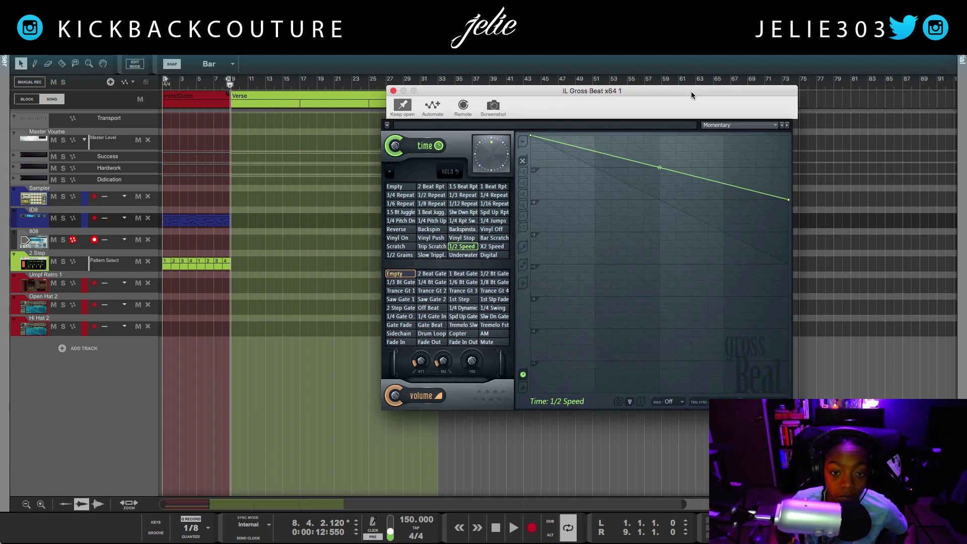
Return the song position to the start and quit Chrome.
left_click(496, 529)
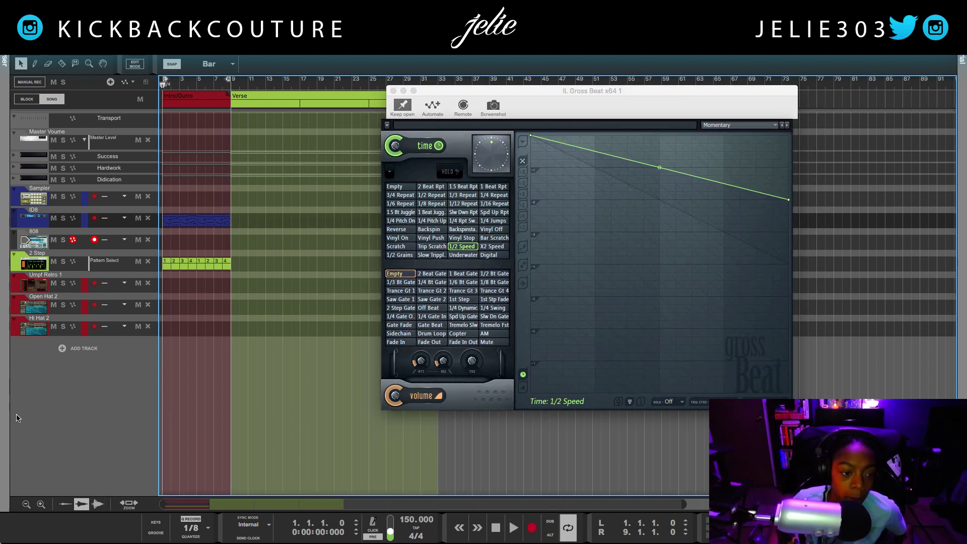
right_click(11, 300)
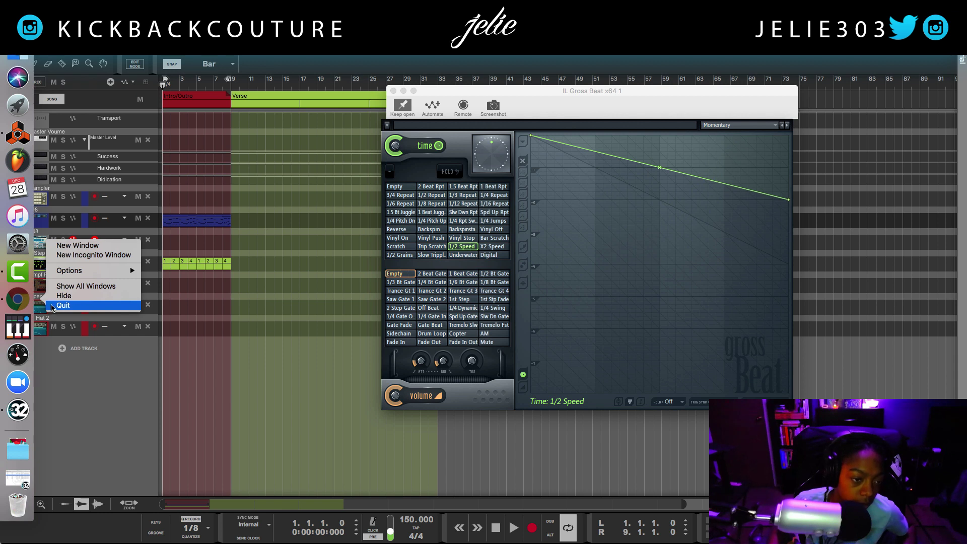
left_click(54, 306)
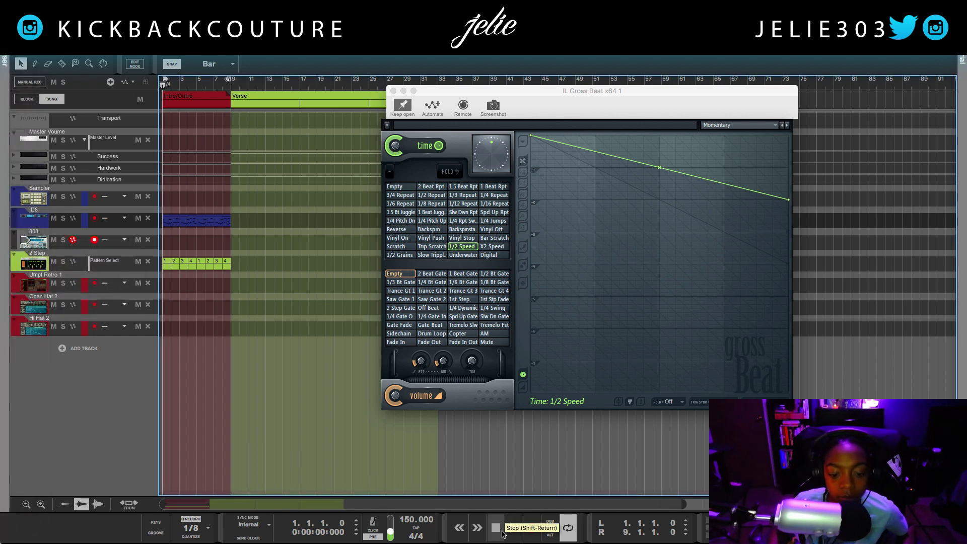
Play the song while showing the rack, and move the IL Gross Beat window clear of the ID8 channel's insert device.
key("space")
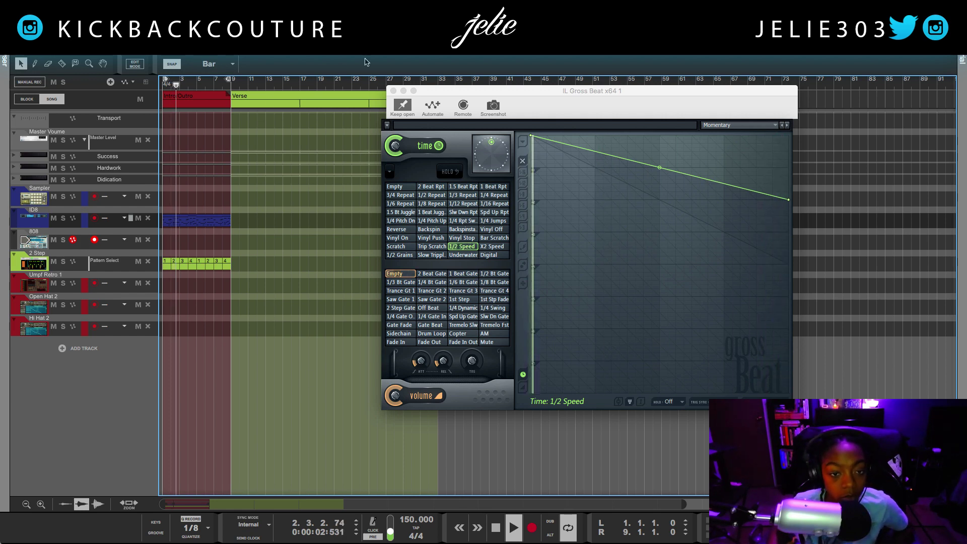
key("F6")
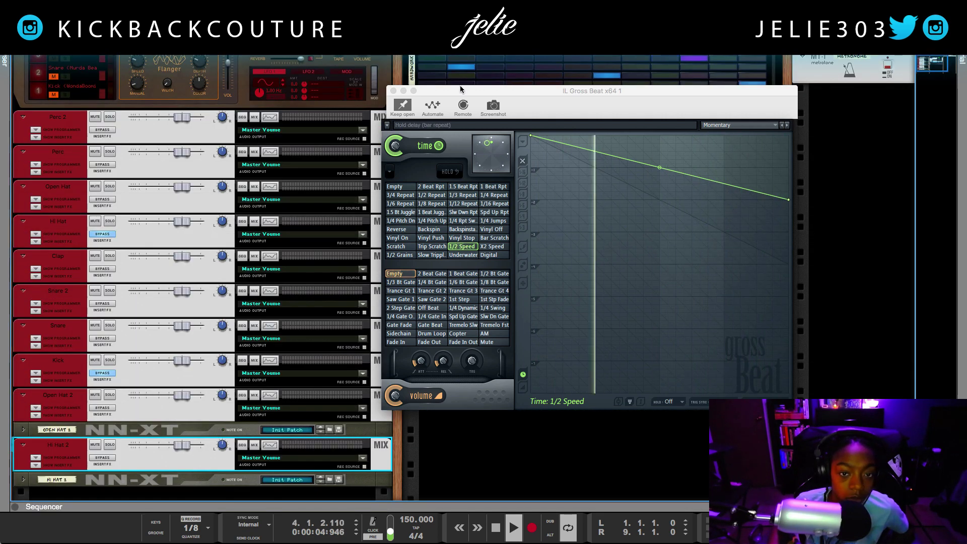
left_click_drag(461, 90, 252, 168)
scroll(546, 140, "down", 3)
scroll(546, 140, "up", 2)
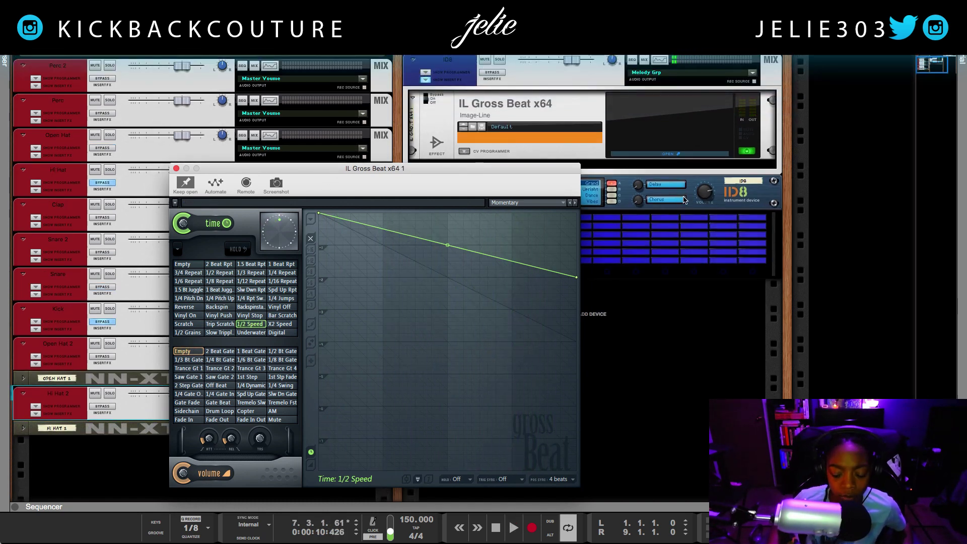
Play the ID8 melody from the song start with Gross Beat's 1/2 Speed effect active, and stop playback.
key("shift+Return")
key("space")
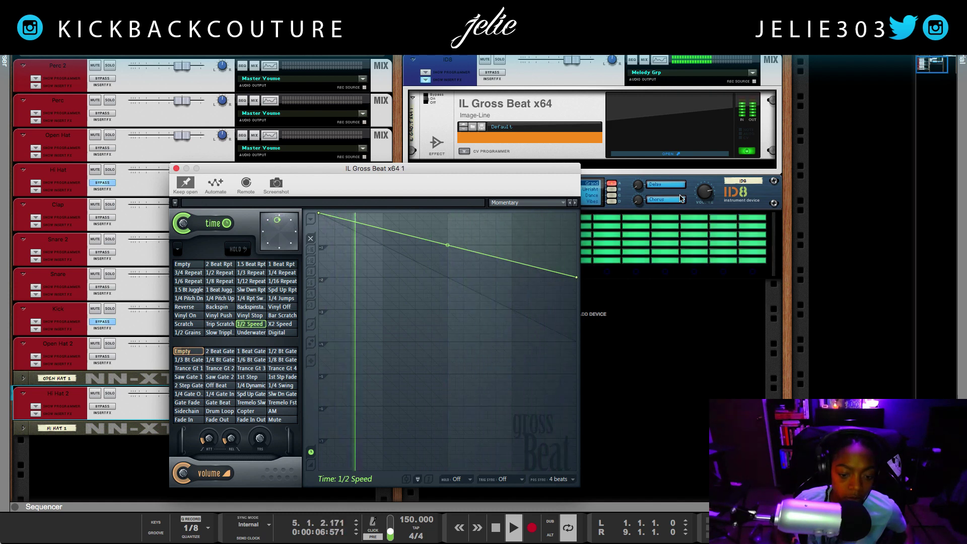
key("space")
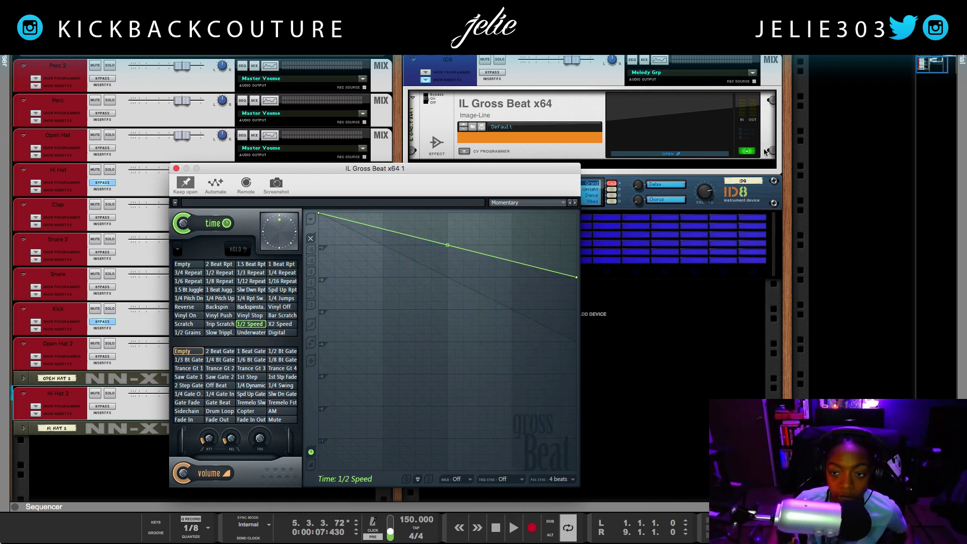
Turn off the IL Gross Beat device on the ID8 channel and play the melody from the start without the effect.
left_click(751, 151)
key("Return")
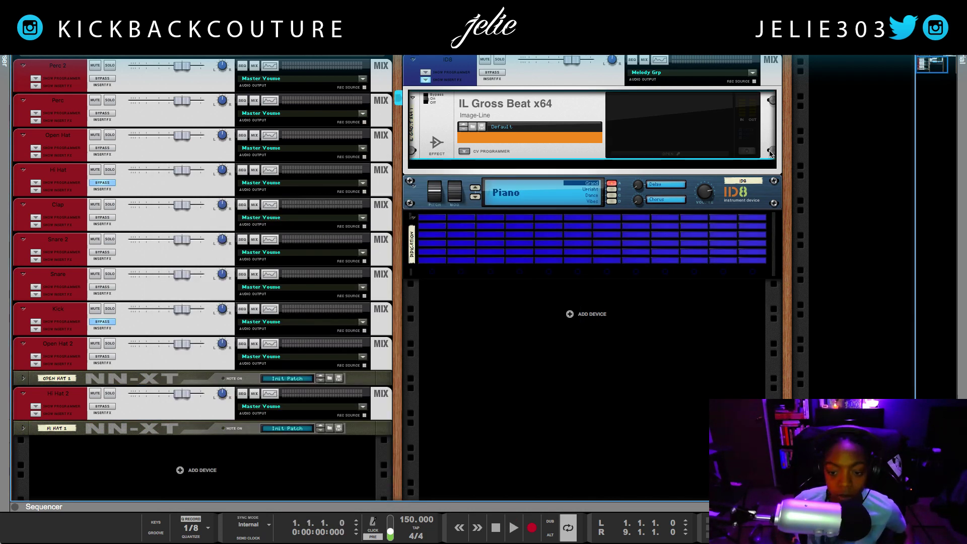
key("space")
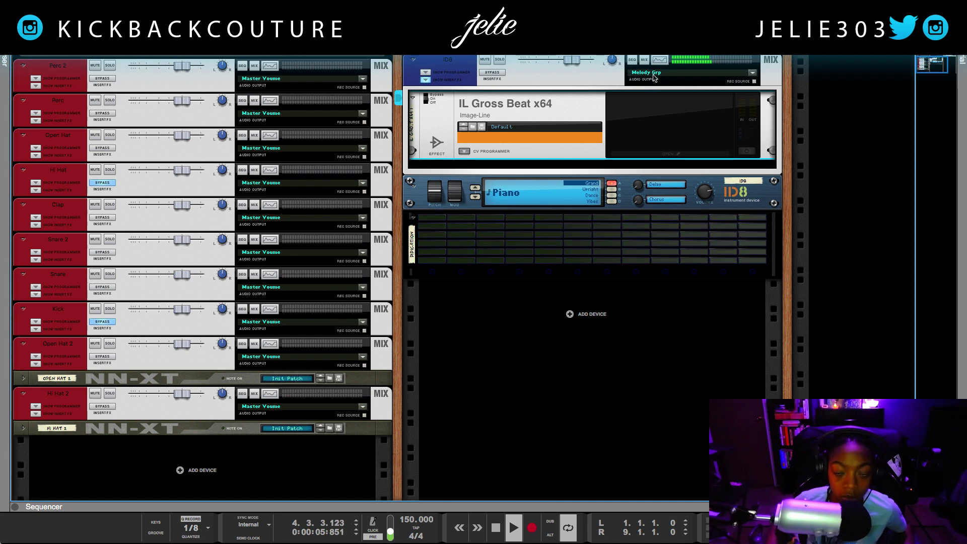
key("space")
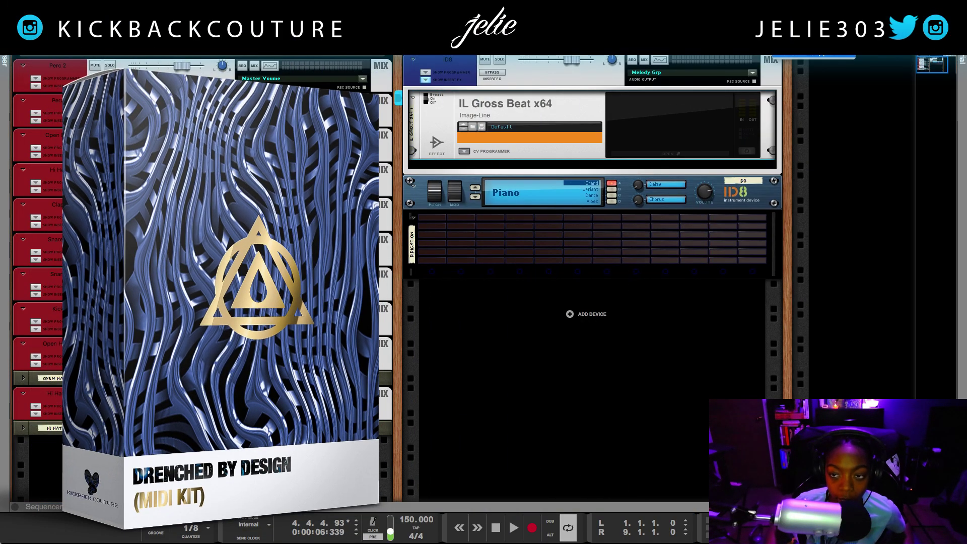
Switch to 32 Lives and select IL Gross Beat in the list of 32-bit plug-ins.
left_click(2, 475)
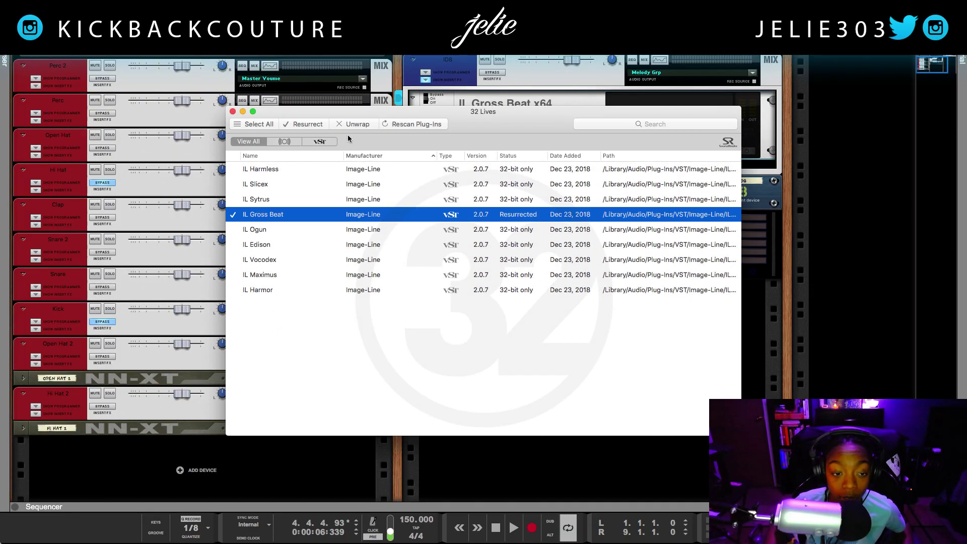
left_click_drag(465, 116, 458, 126)
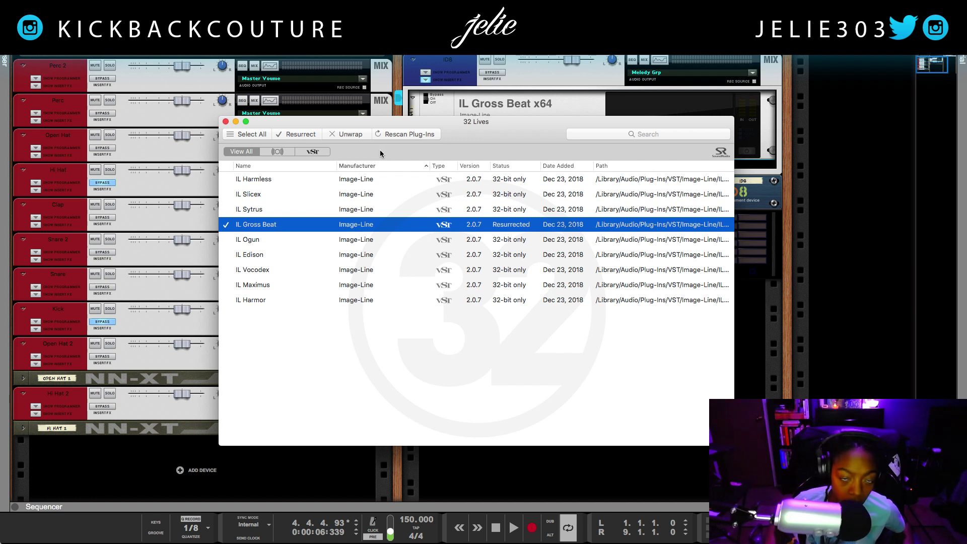
left_click(324, 313)
left_click_drag(308, 210, 308, 220)
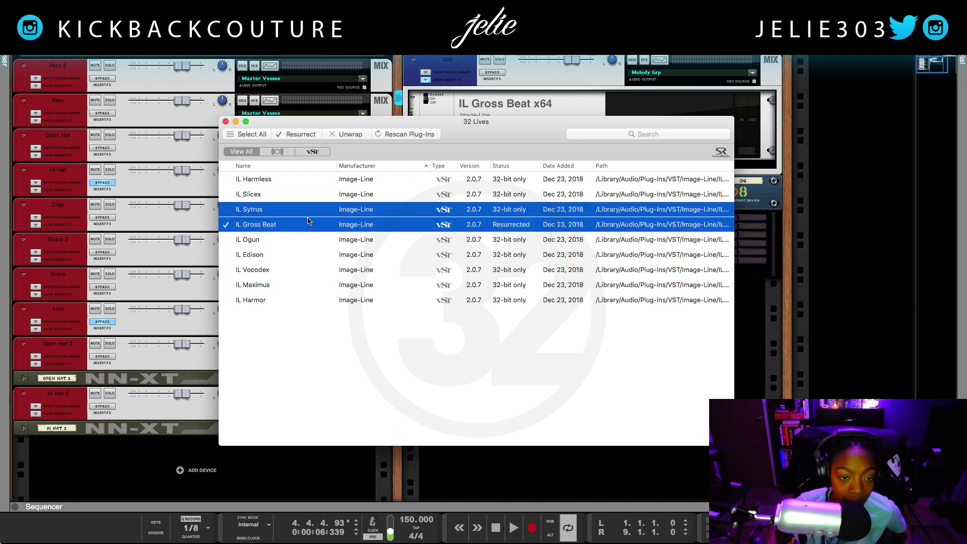
left_click(297, 351)
left_click(269, 229)
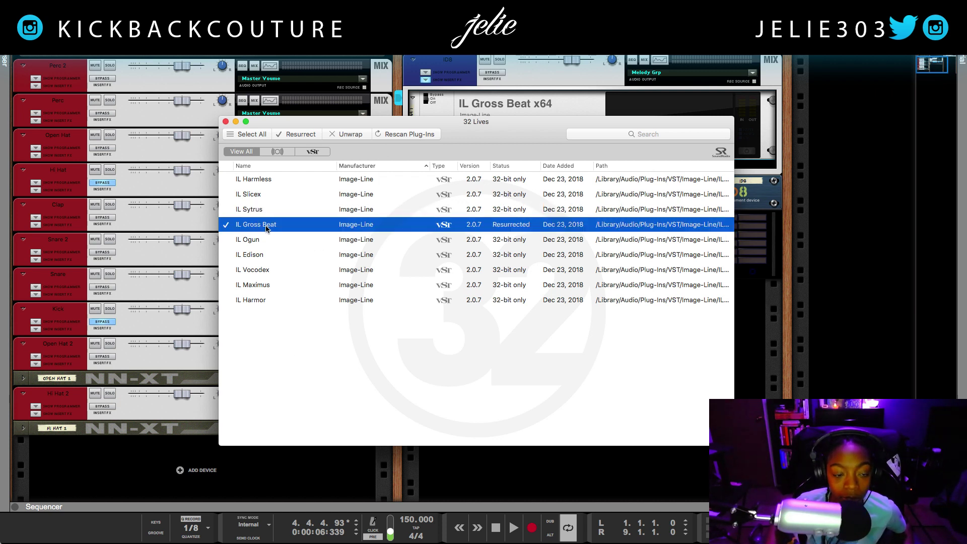
Examine the Resurrect and Unwrap options for IL Gross Beat, and close the 32 Lives window.
right_click(259, 229)
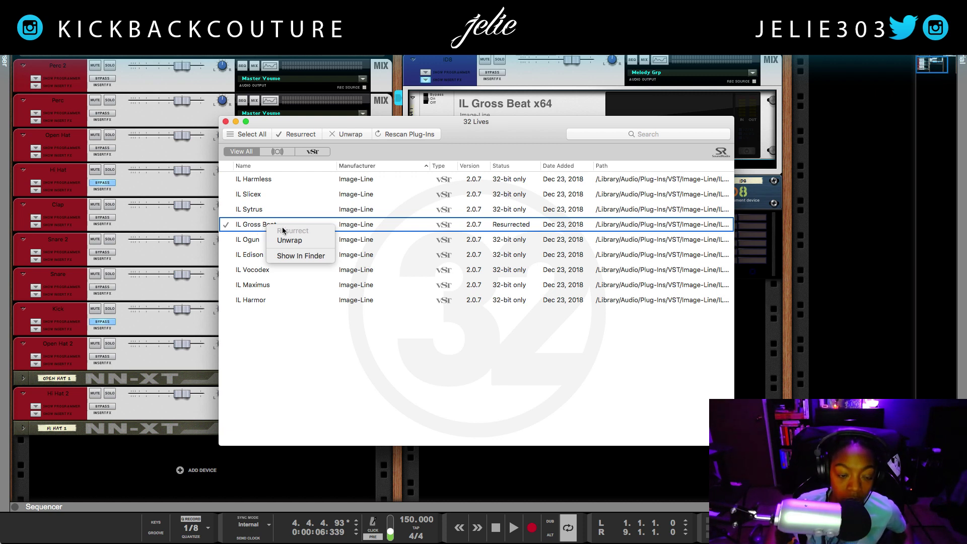
left_click(296, 324)
left_click(293, 230)
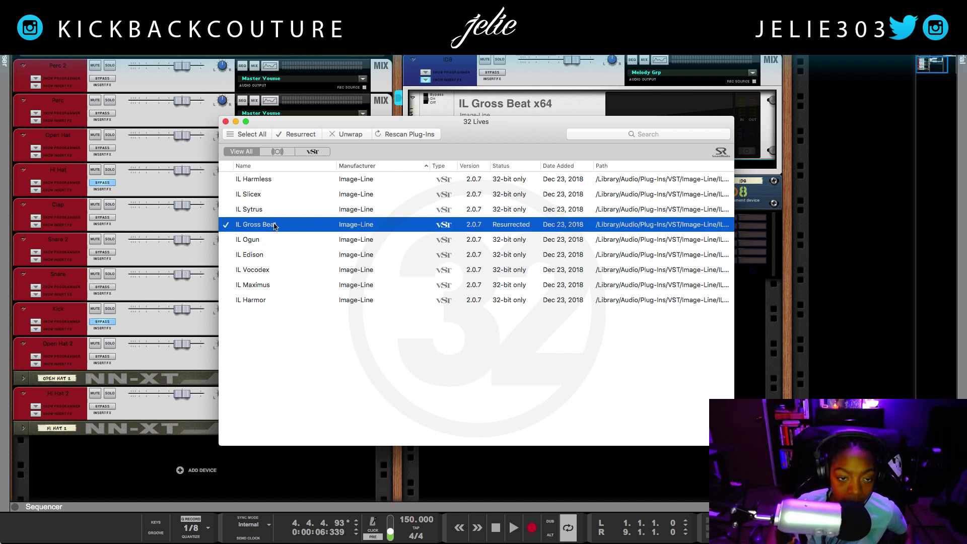
right_click(275, 227)
left_click(251, 161)
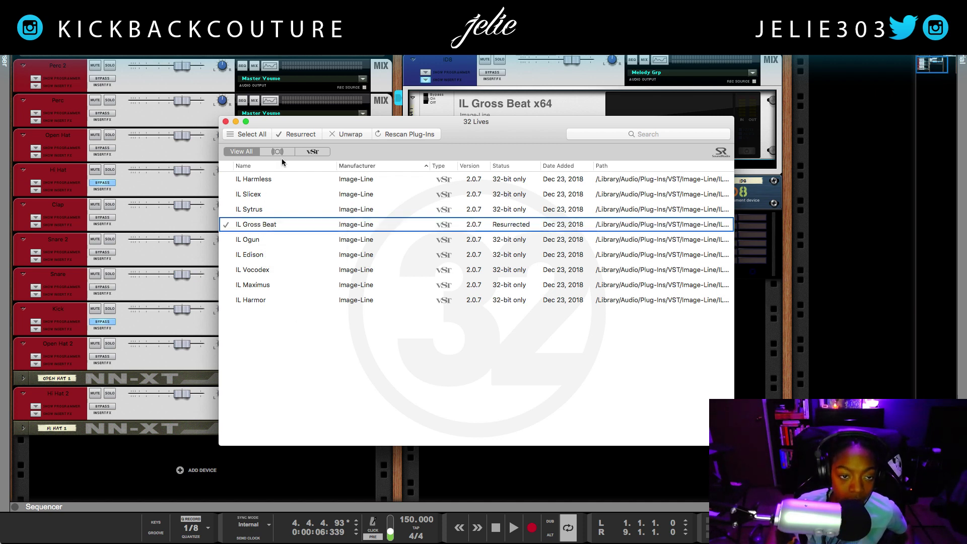
left_click(225, 122)
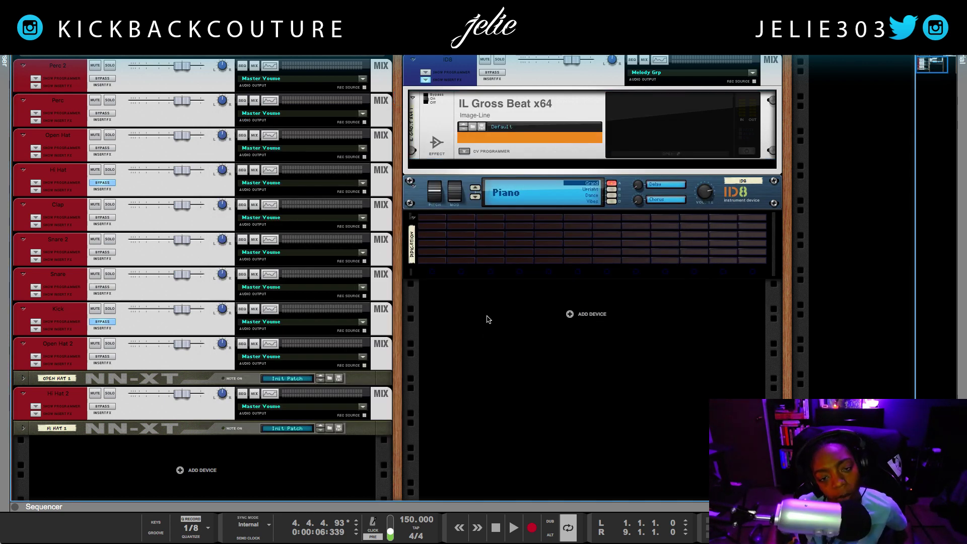
Delete the IL Gross Beat x64 device from the ID8 channel's insert effects in Reason's rack.
scroll(487, 319, "up", 3)
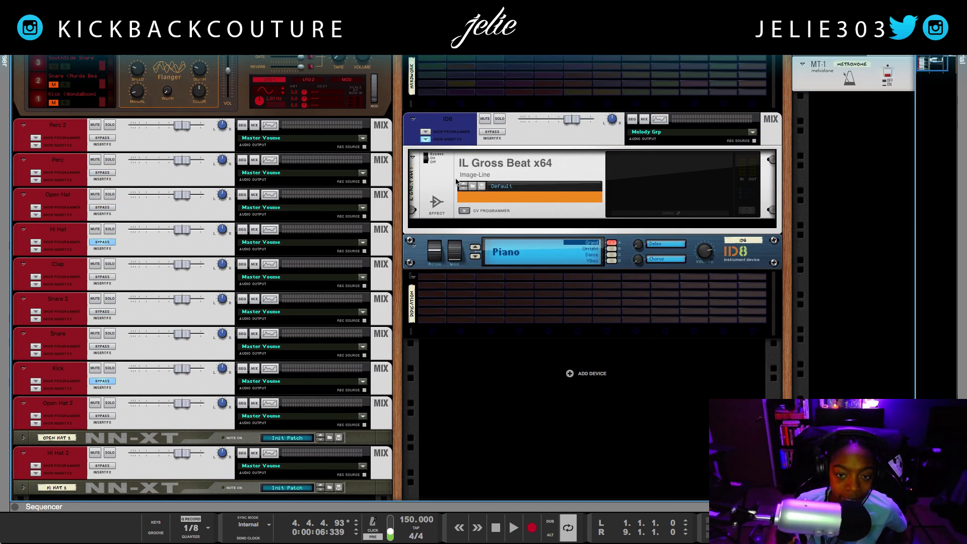
left_click(444, 173)
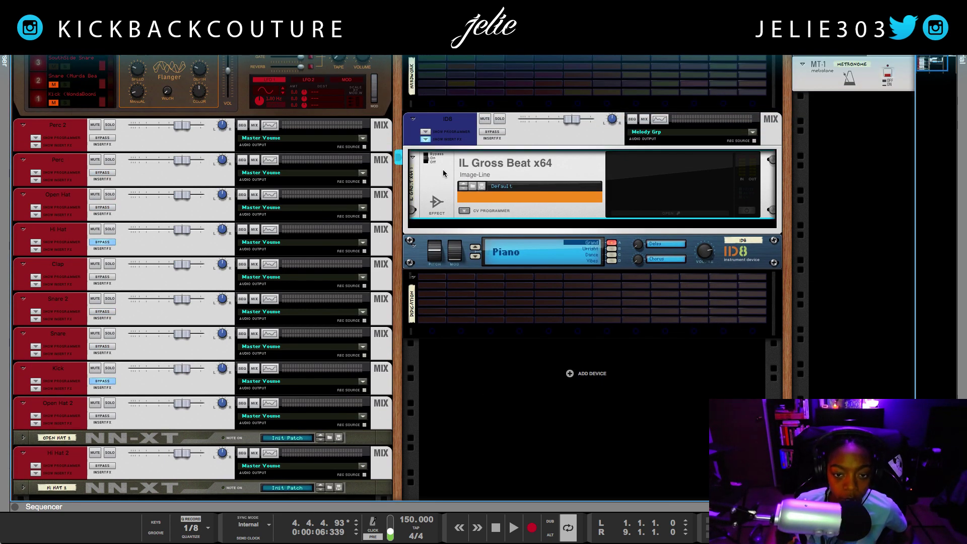
key("Delete")
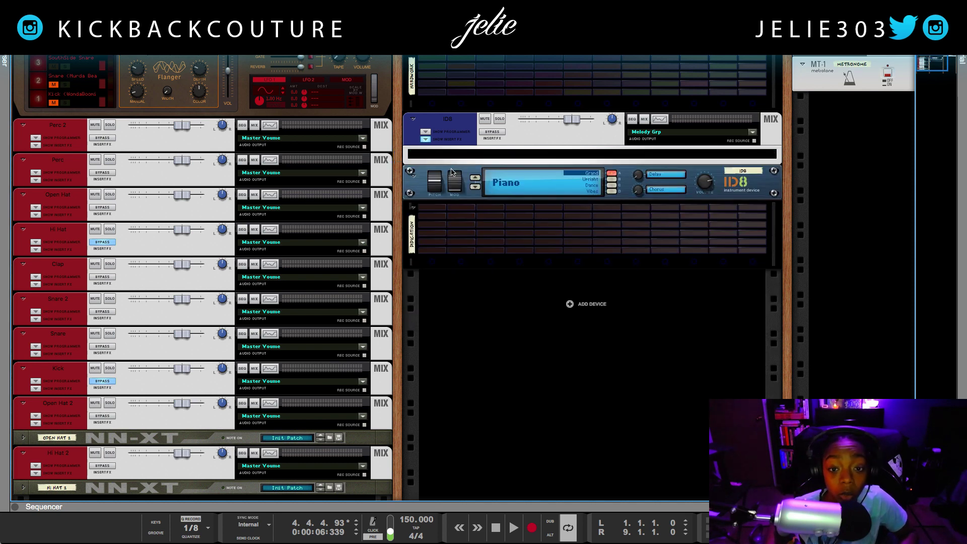
Add Image-Line's Minihost Modular (FX) to the ID8 channel's insert effects, open its window and place it over the rack.
left_click(488, 160)
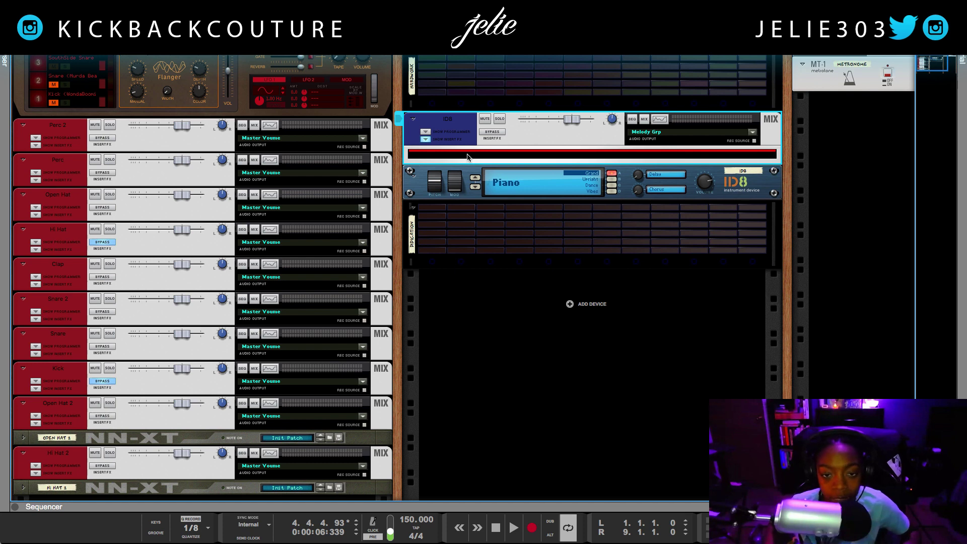
right_click(466, 158)
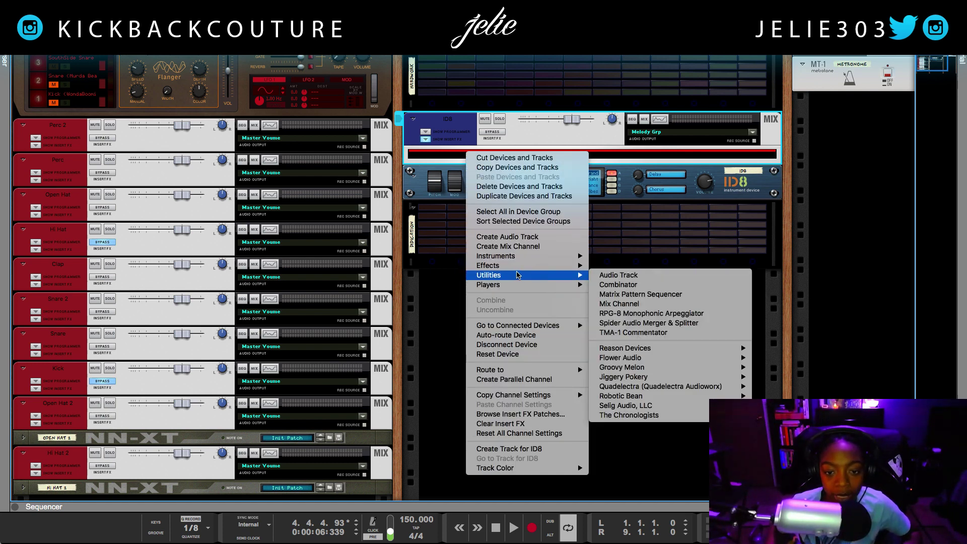
mouse_move(522, 269)
mouse_move(636, 395)
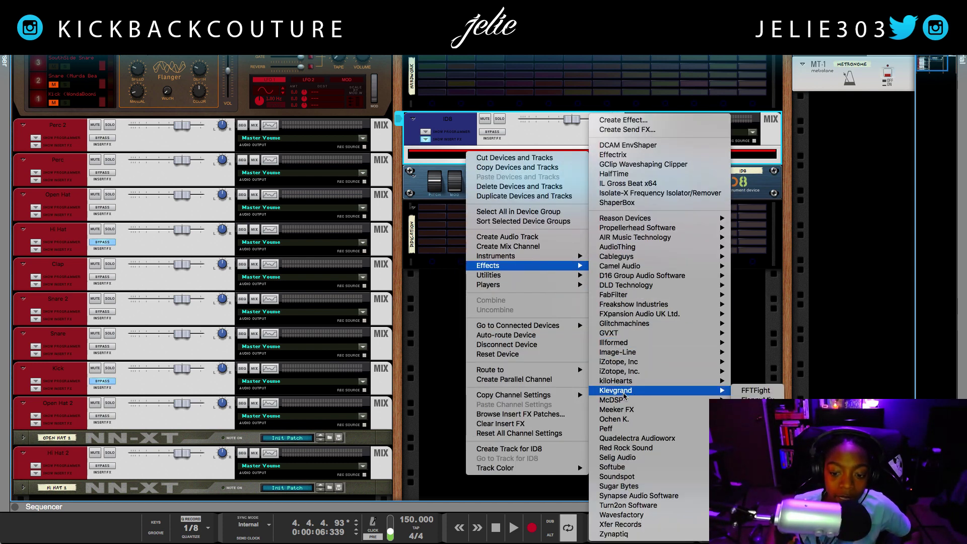
mouse_move(639, 356)
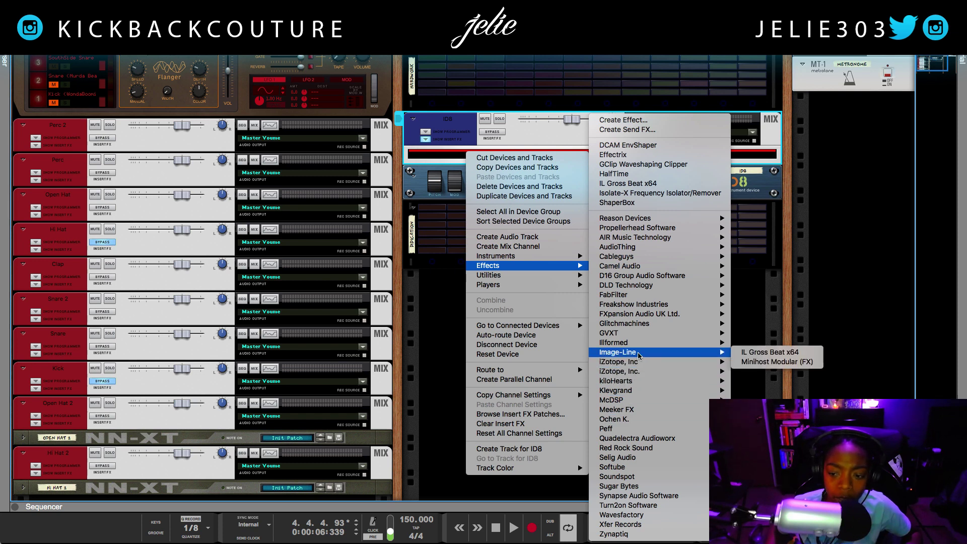
left_click(782, 361)
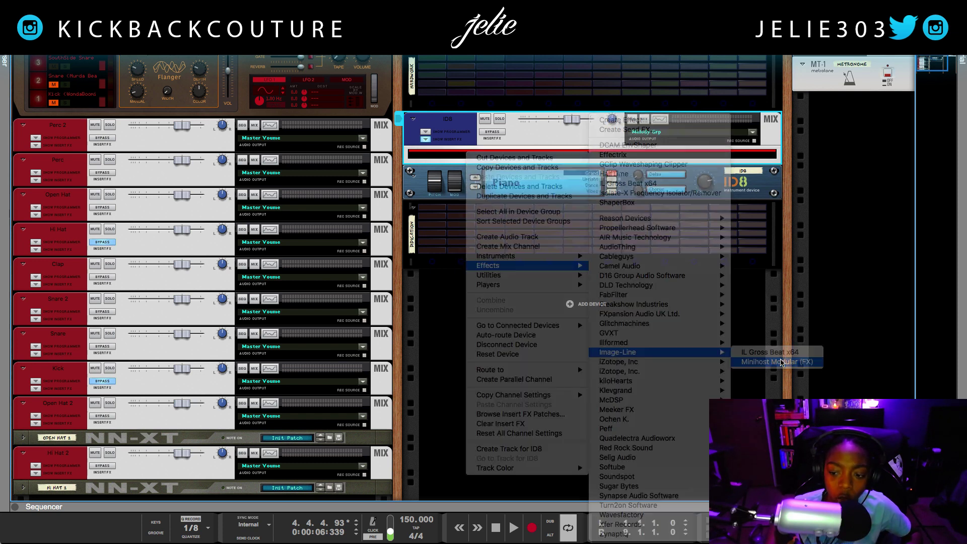
left_click(690, 213)
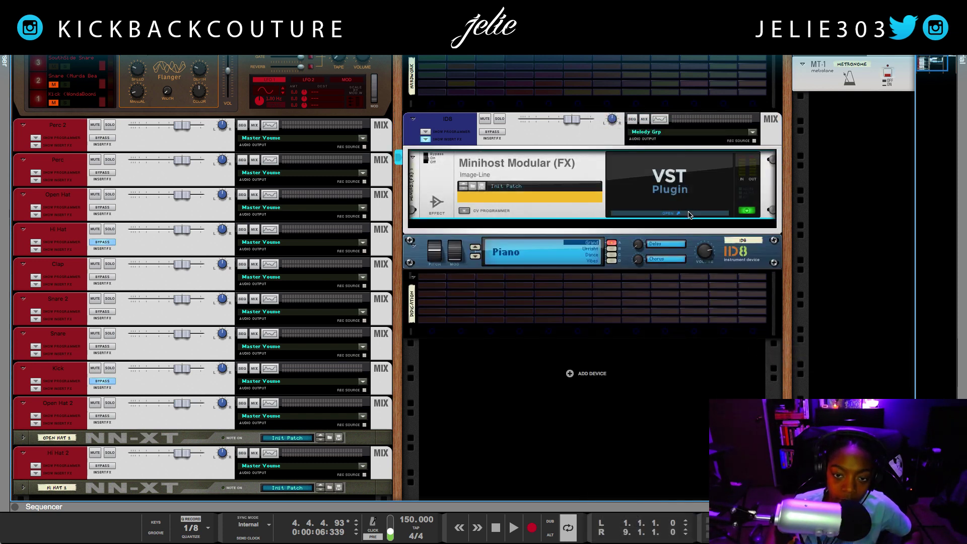
left_click_drag(242, 36, 379, 183)
left_click(490, 403)
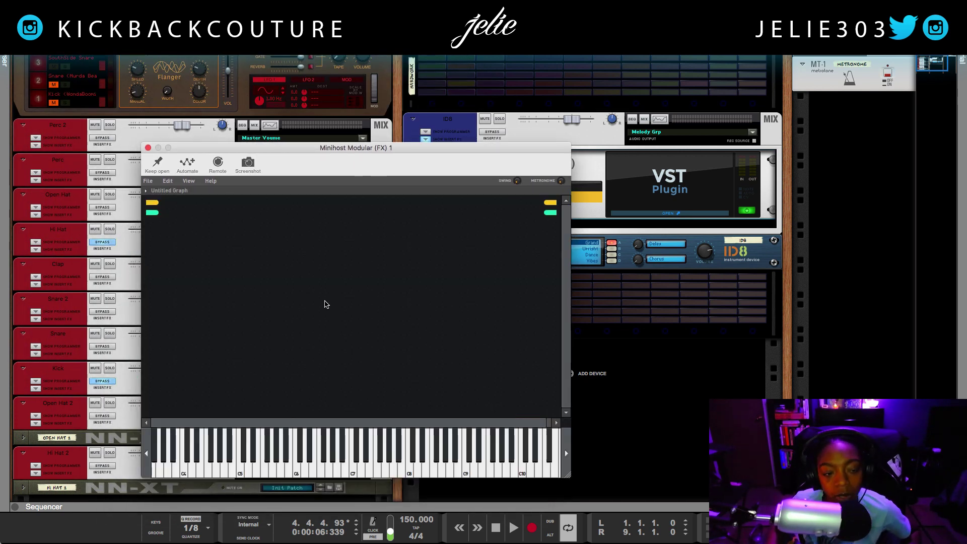
Examine Minihost Modular's list of addable plug-ins and its plug-in scan preferences, and close the preferences.
right_click(261, 226)
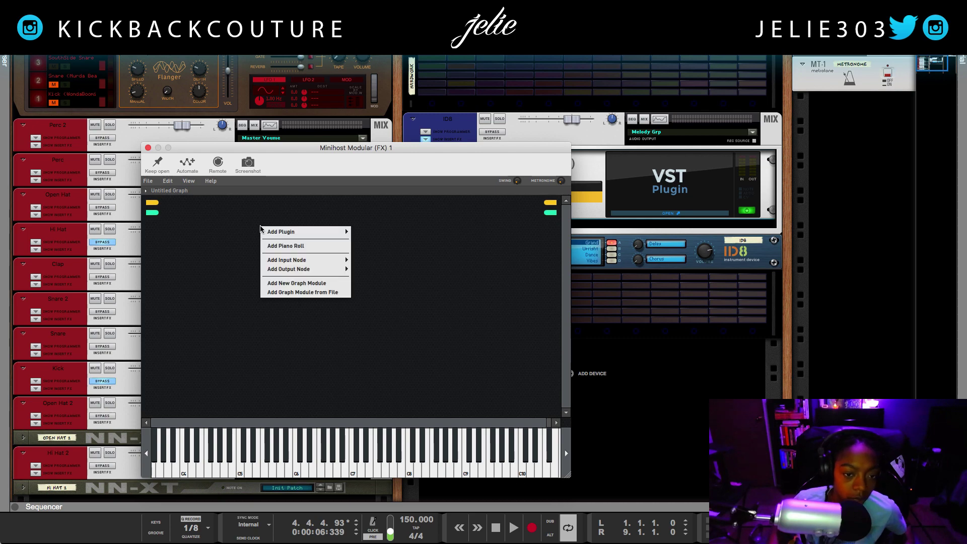
mouse_move(298, 233)
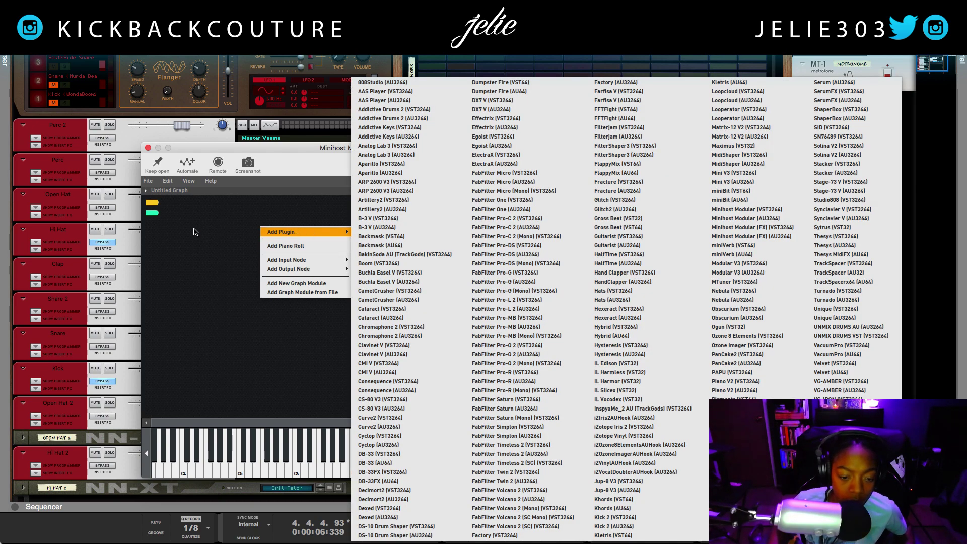
left_click(198, 243)
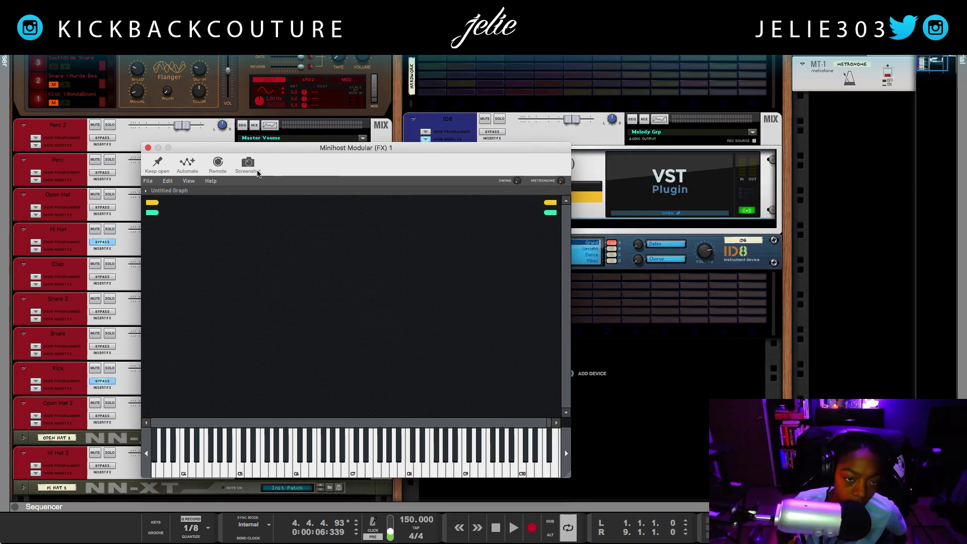
left_click(148, 181)
left_click(191, 247)
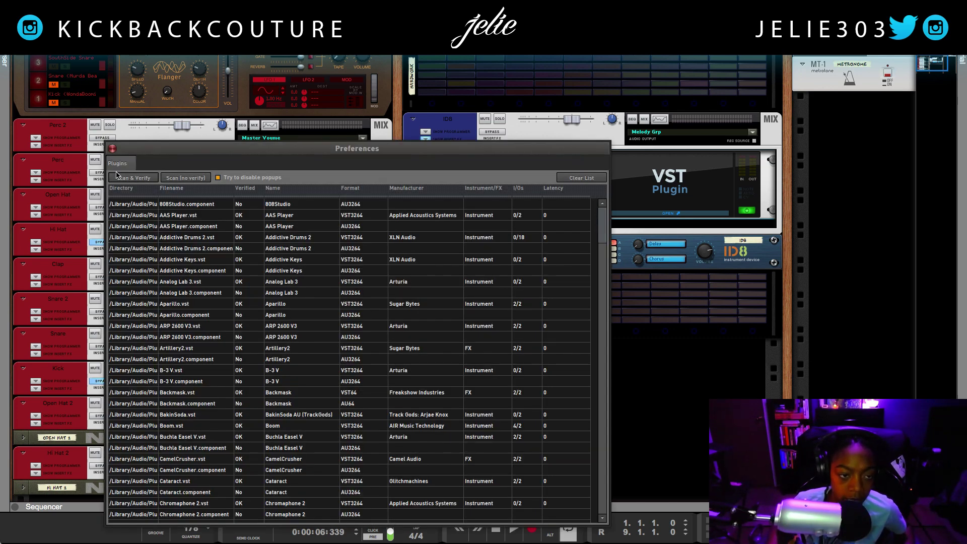
left_click_drag(120, 147, 120, 147)
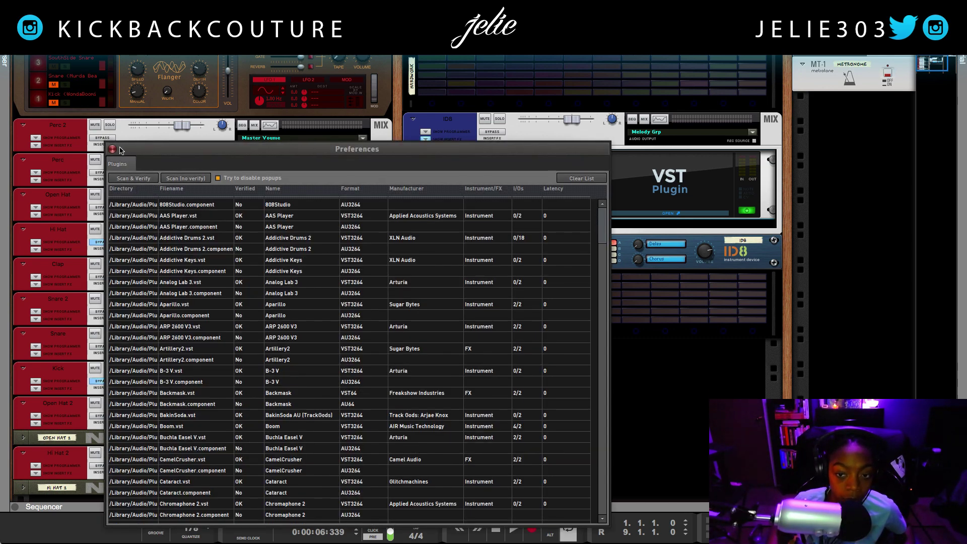
left_click(113, 149)
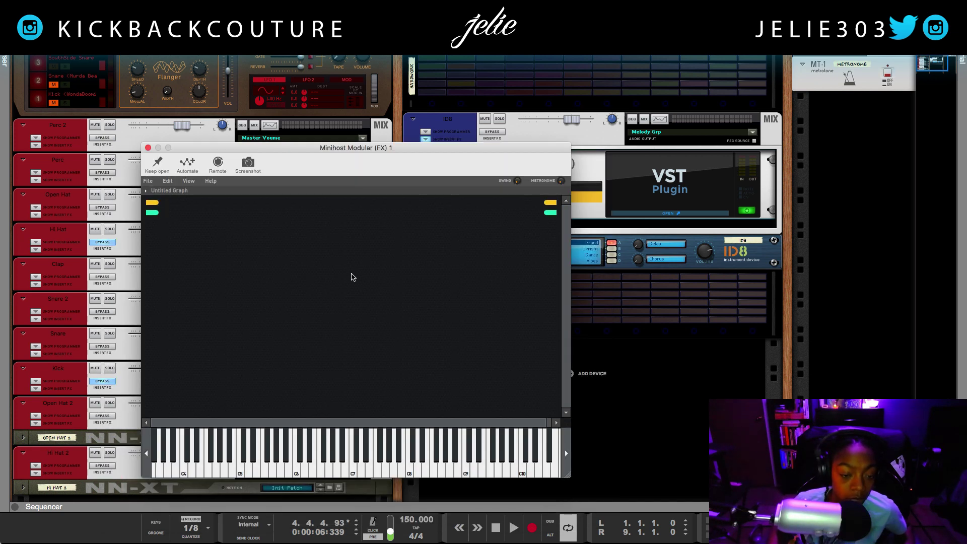
Add the 32-bit plug-in Gross Beat (VST32) to the Minihost Modular graph.
right_click(352, 277)
mouse_move(356, 277)
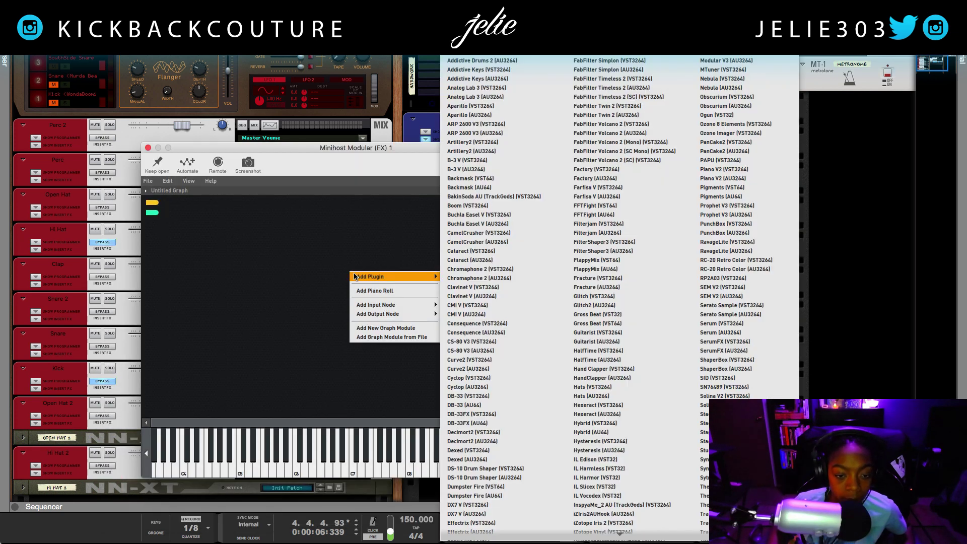
left_click(579, 315)
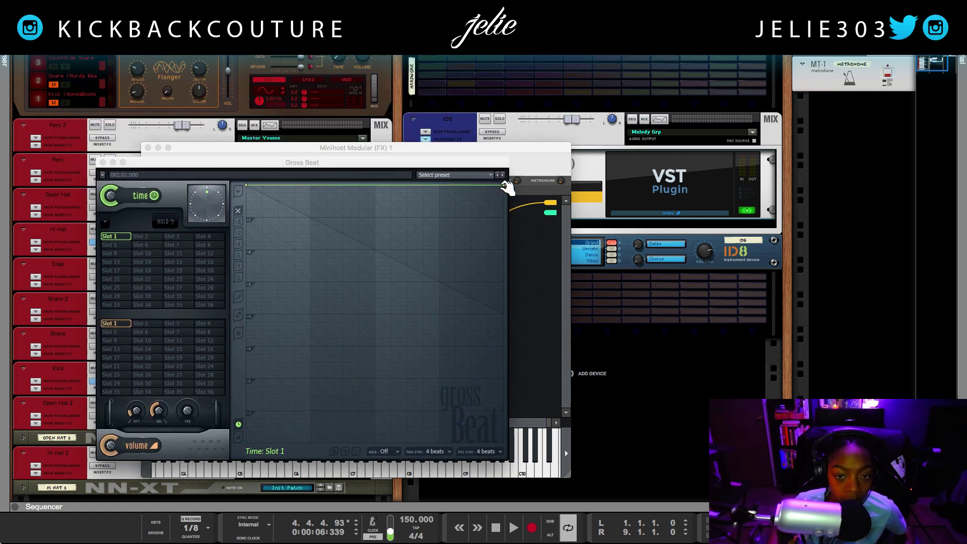
Try pulling down the end of Gross Beat's time envelope in Slot 1, and select time Slot 14.
left_click_drag(505, 200, 505, 215)
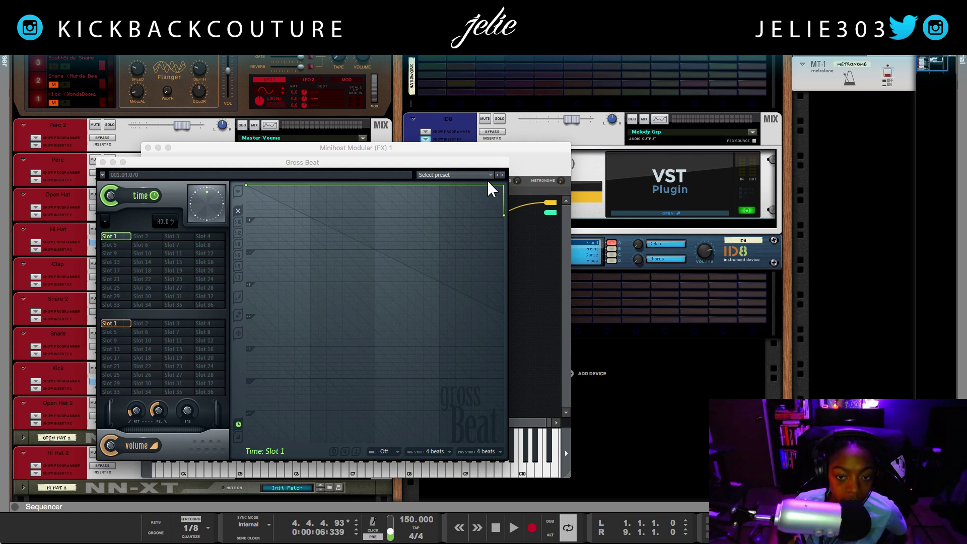
left_click_drag(502, 221, 504, 224)
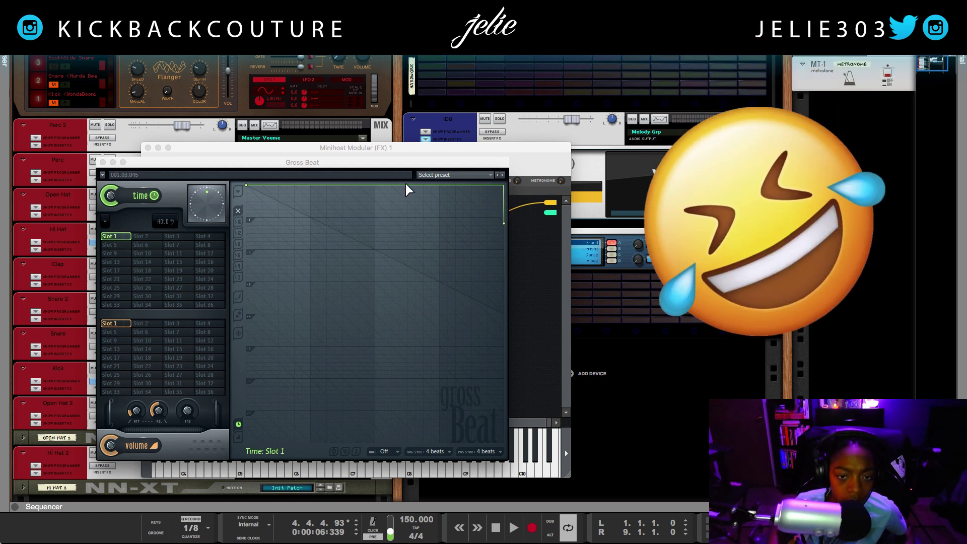
left_click(148, 261)
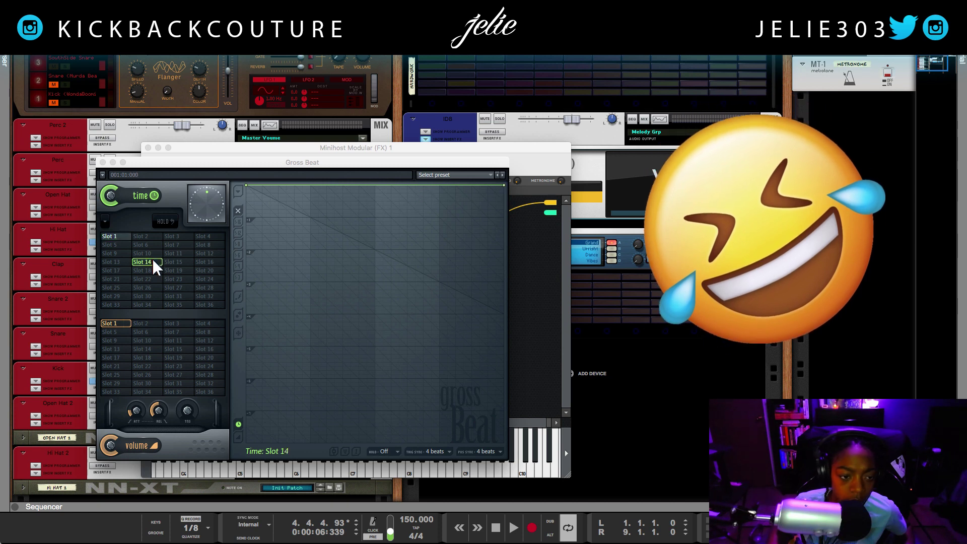
Load the GrossGod 2 preset from the Gang folder, and select time Slot 9 and volume Slot 6.
left_click(432, 175)
mouse_move(447, 195)
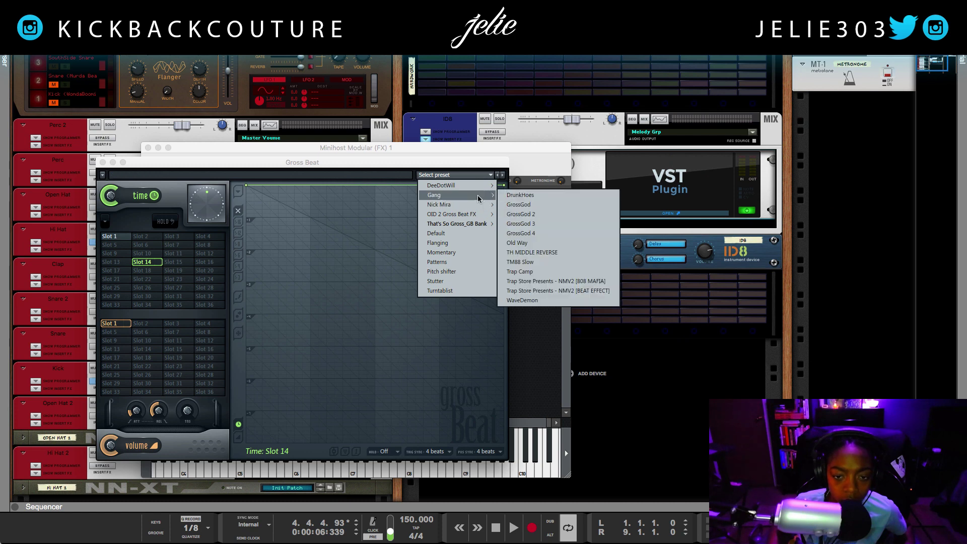
left_click(525, 215)
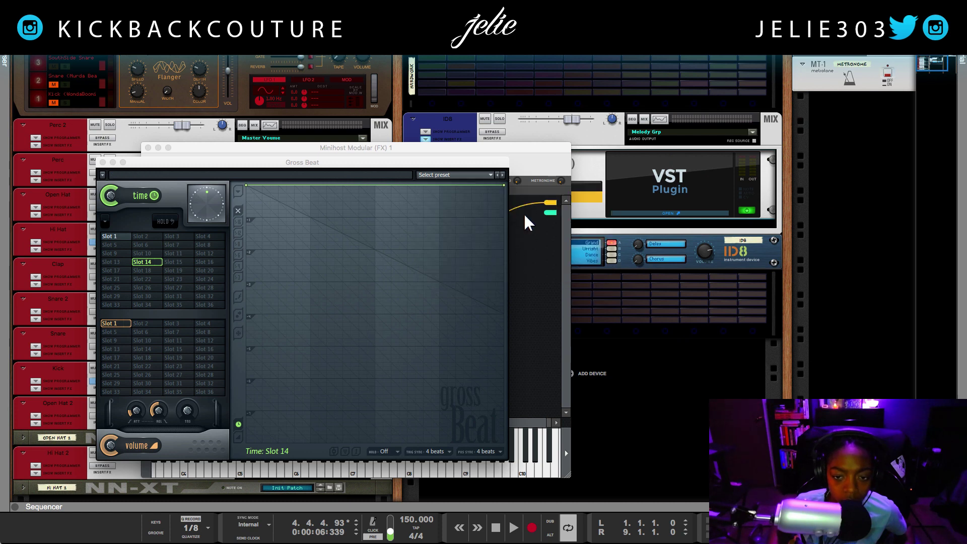
left_click(106, 235)
left_click(116, 254)
left_click(141, 332)
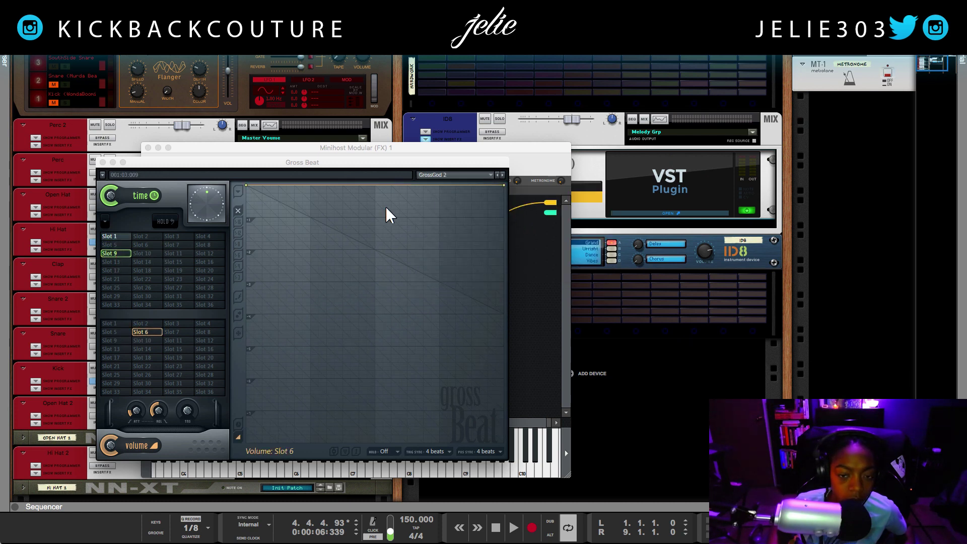
Load Gross Beat's Momentary preset and activate the 1/2 Speed time slot.
left_click(424, 174)
mouse_move(460, 259)
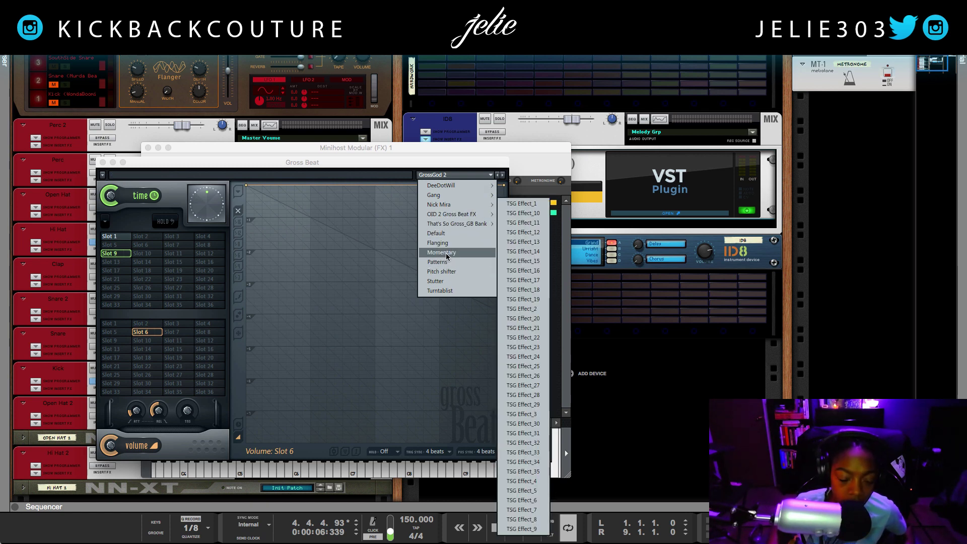
mouse_move(439, 204)
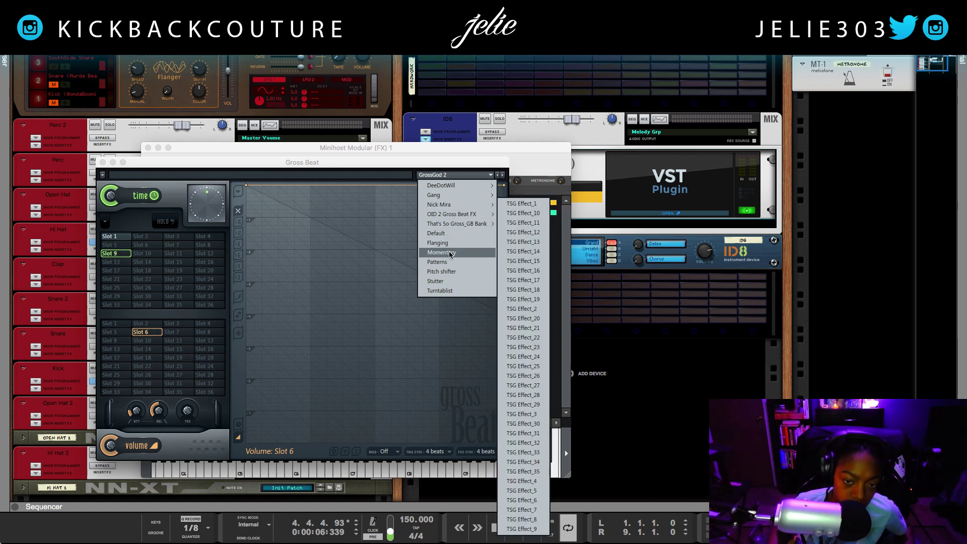
left_click(441, 252)
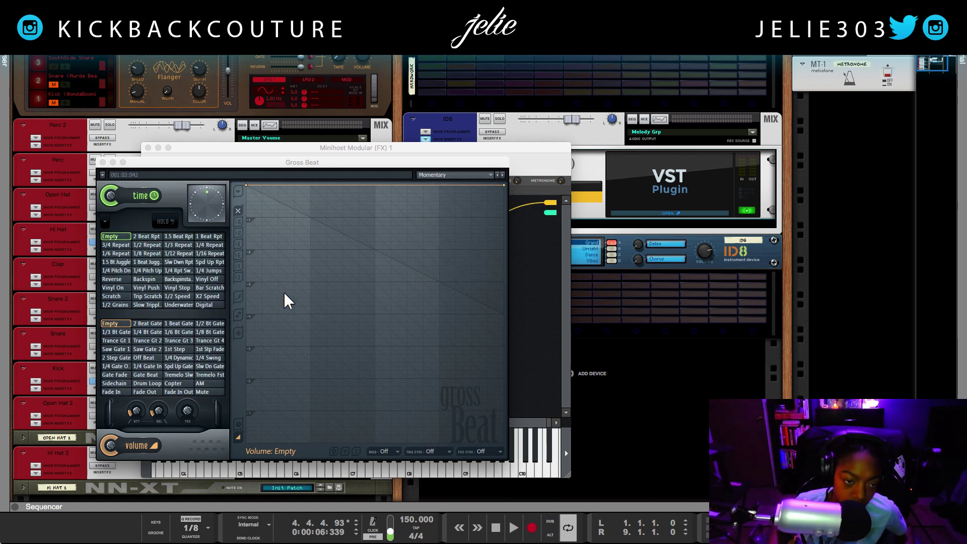
left_click(359, 171)
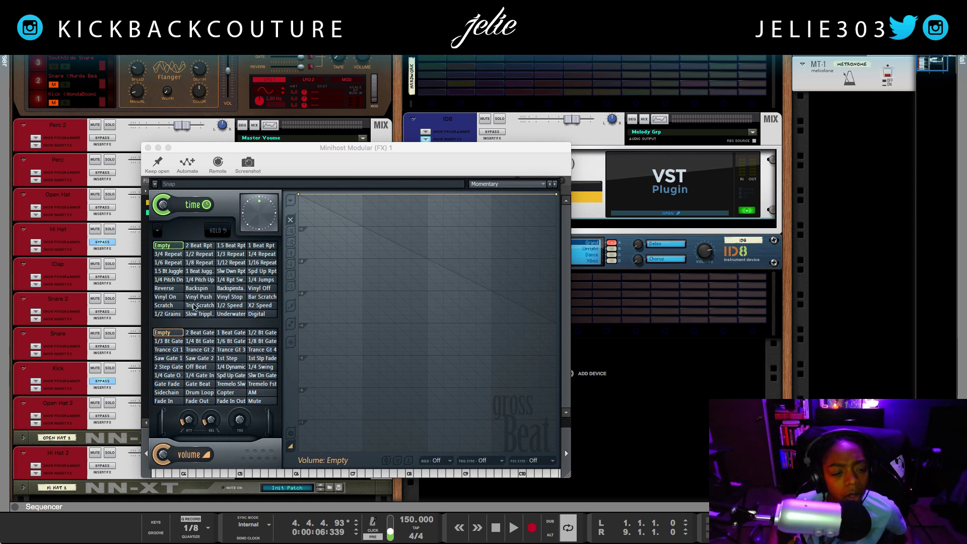
left_click(228, 305)
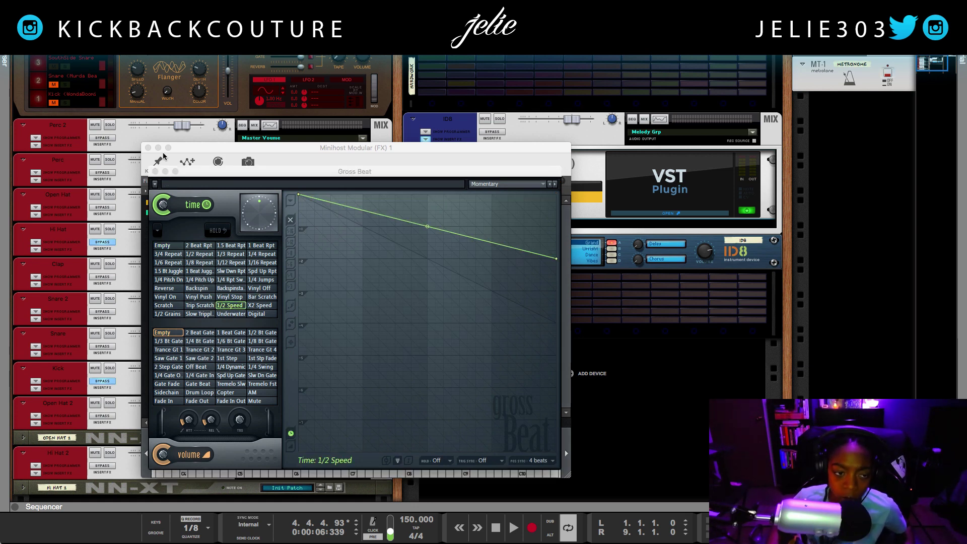
left_click(177, 172)
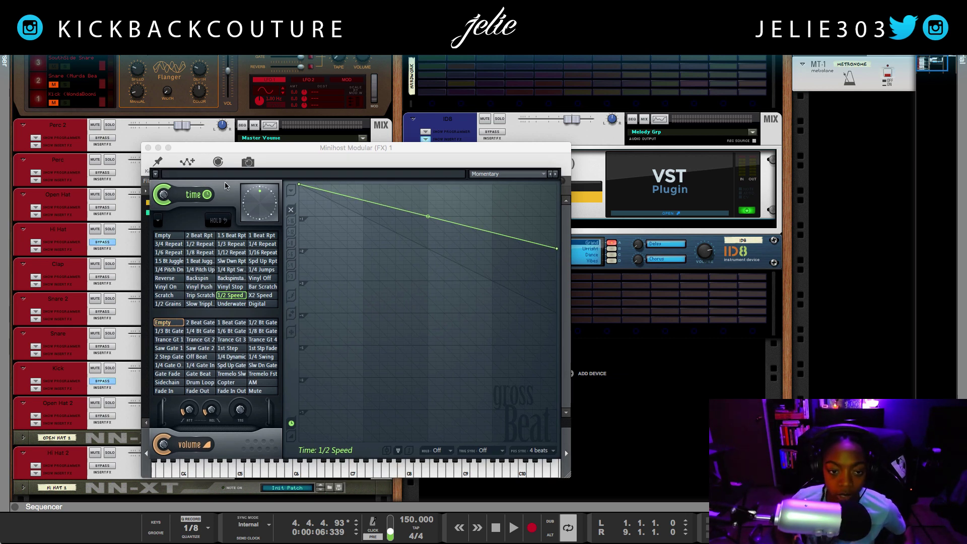
Play the melody through Gross Beat's 1/2 Speed effect, and stop playback.
left_click(497, 536)
key("space")
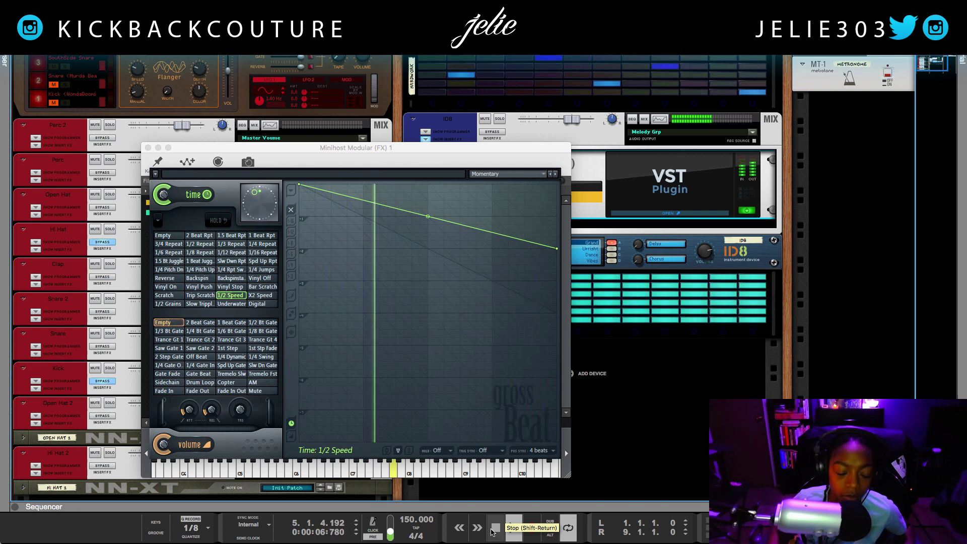
left_click(493, 529)
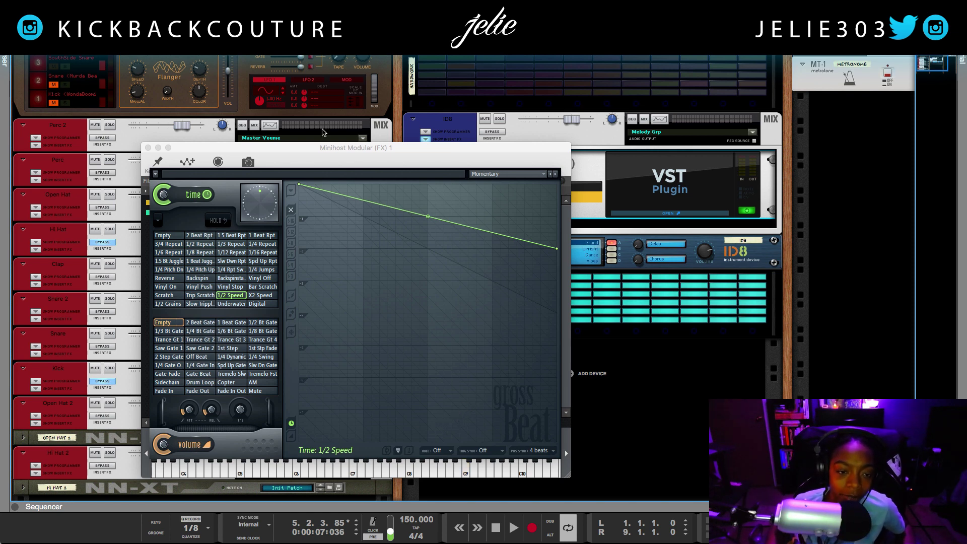
Bring the Minihost Modular graph to the front, and close both the Minihost Modular and Gross Beat windows.
left_click(346, 168)
left_click_drag(304, 146, 322, 159)
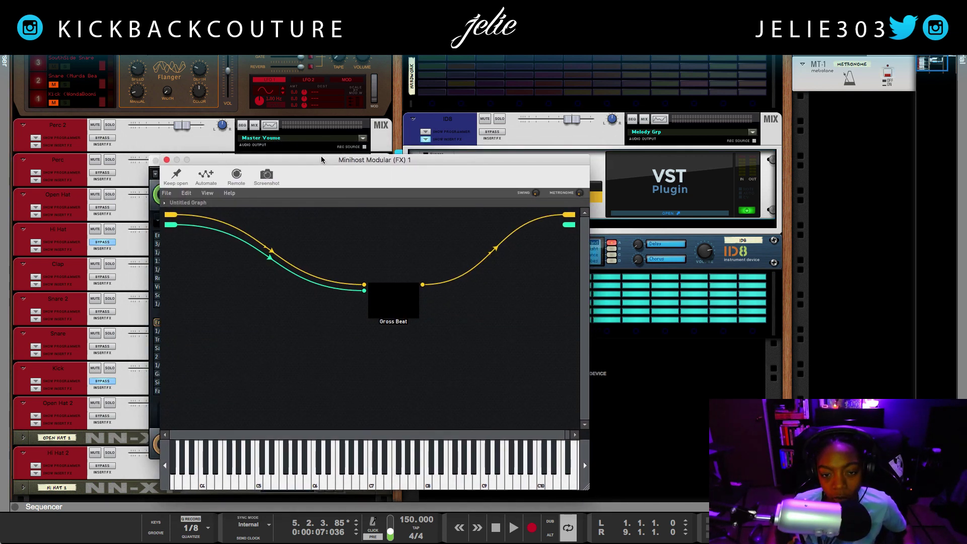
left_click(167, 160)
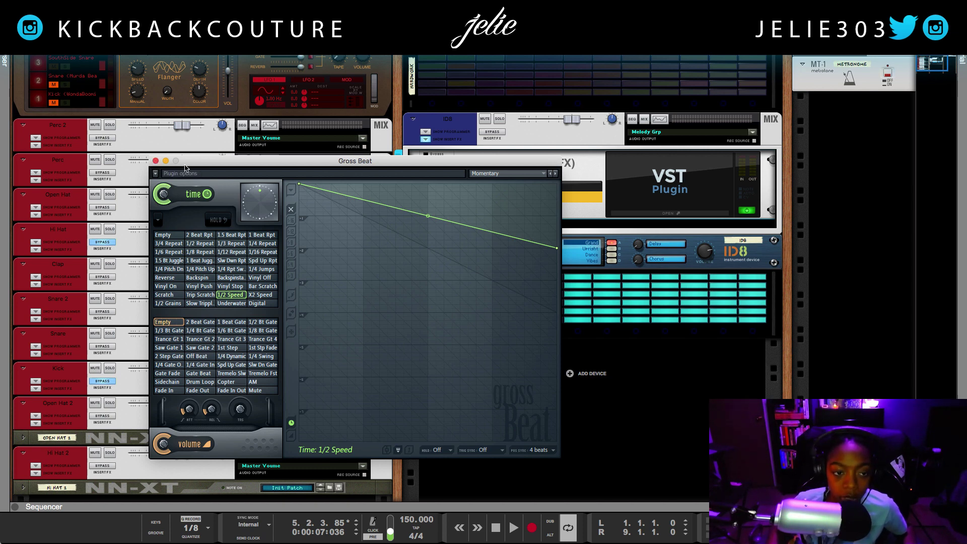
left_click_drag(185, 161, 156, 146)
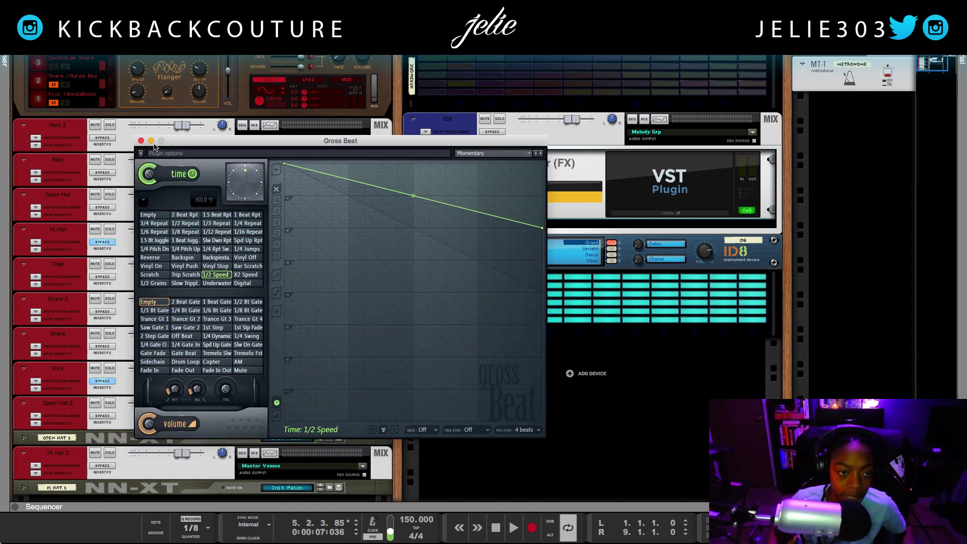
left_click(141, 141)
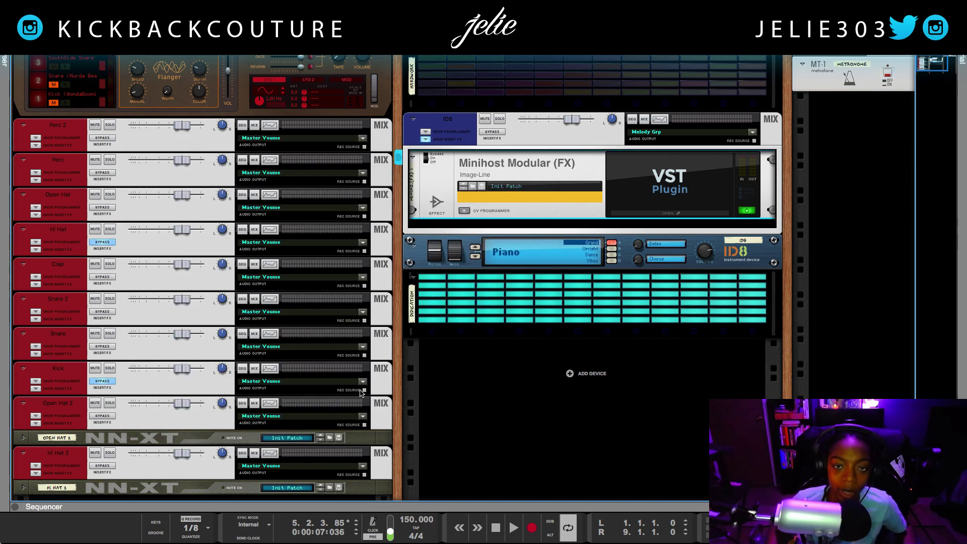
Bounce the eight-bar ID8 melody clip in place to an audio track in the sequencer.
key("F7")
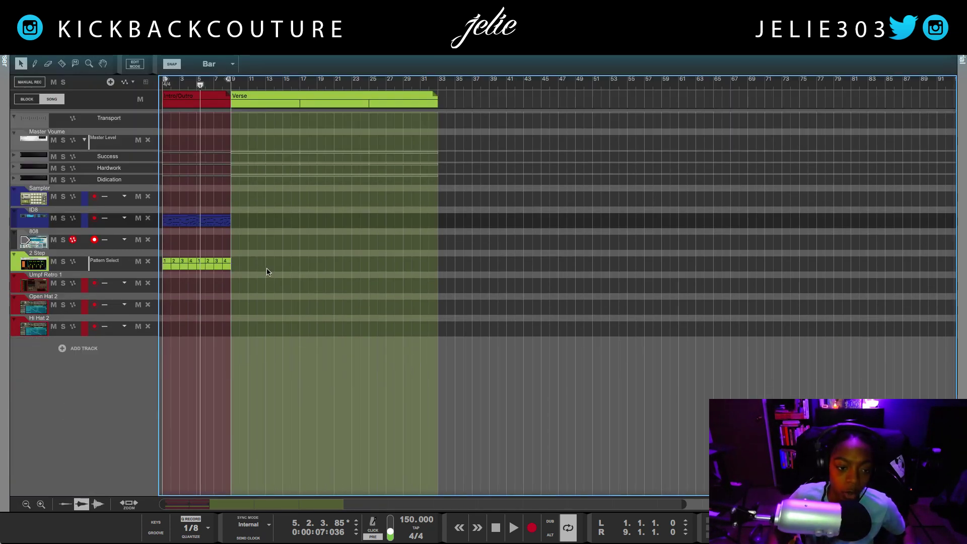
left_click(174, 222)
right_click(177, 220)
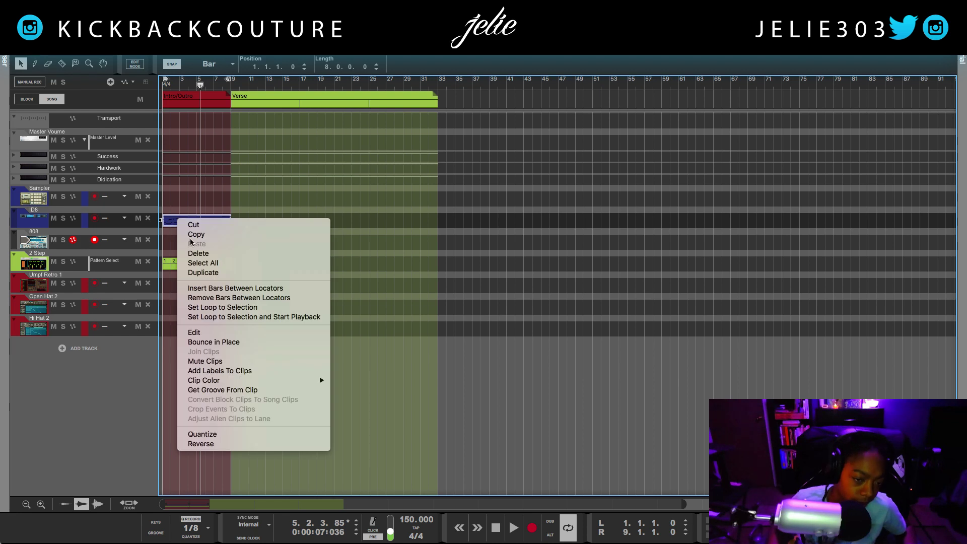
left_click(248, 344)
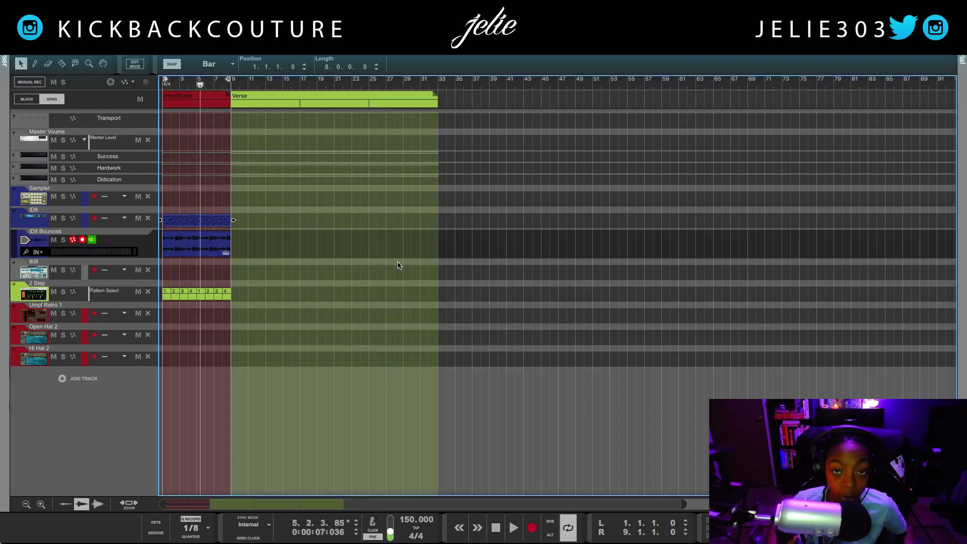
Turn off the Minihost Modular (FX) plug-in in the ID8 channel's insert effects, and return to the sequencer.
key("F6")
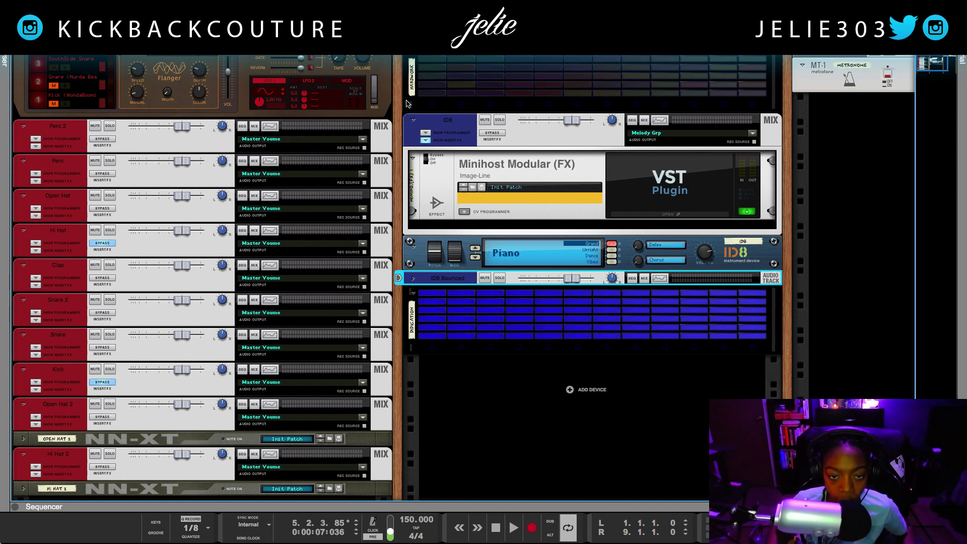
left_click(425, 147)
left_click(755, 217)
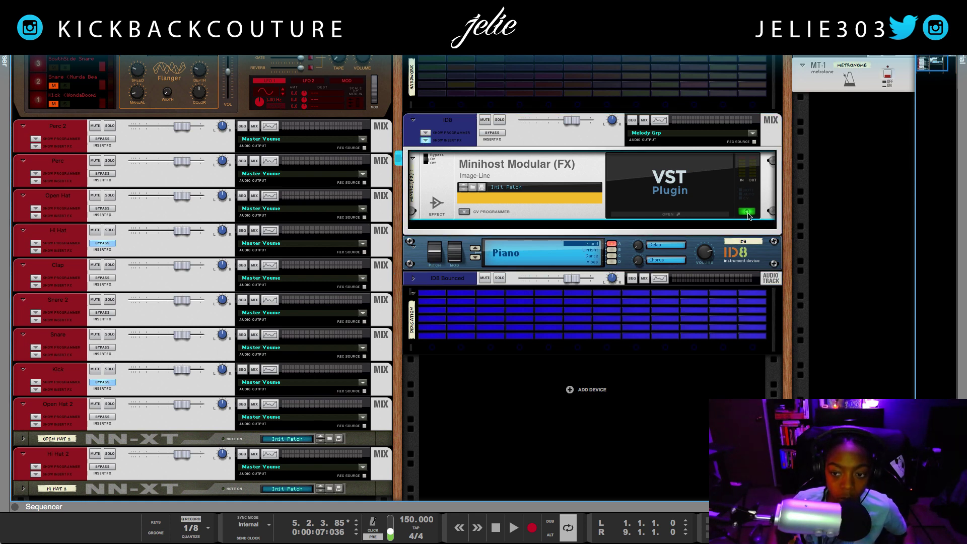
left_click(747, 213)
key("F7")
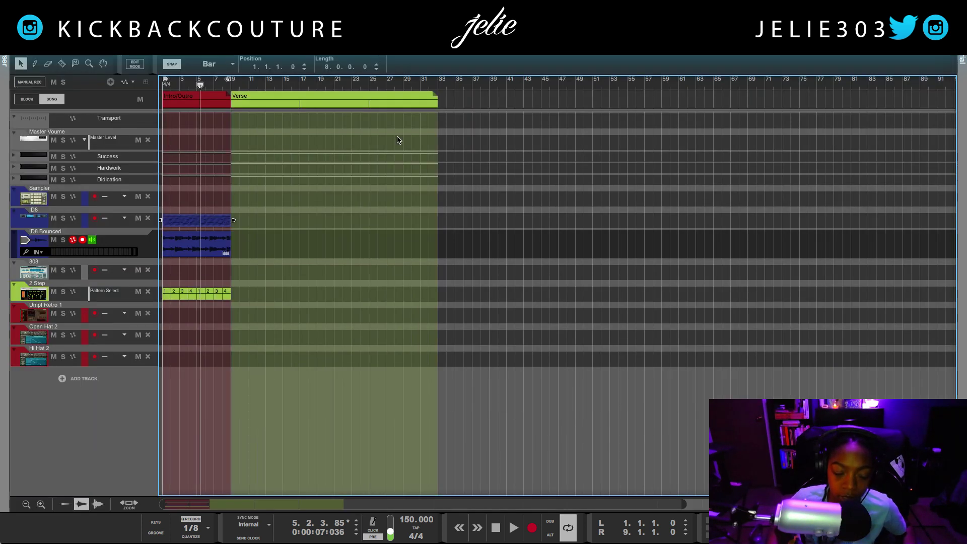
Disarm recording and monitoring on the ID8 Bounced track, and play the bounced audio from the song start.
key("Home")
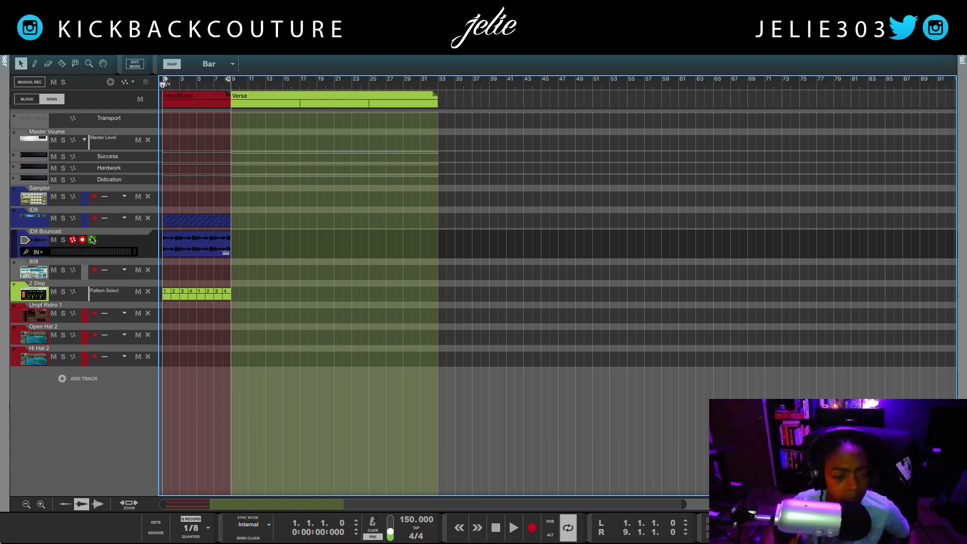
left_click(82, 240)
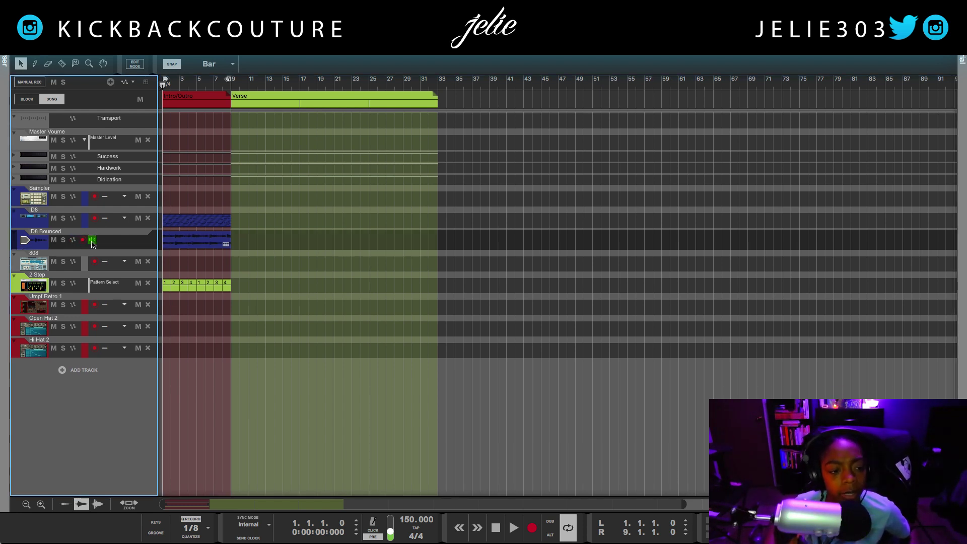
key("space")
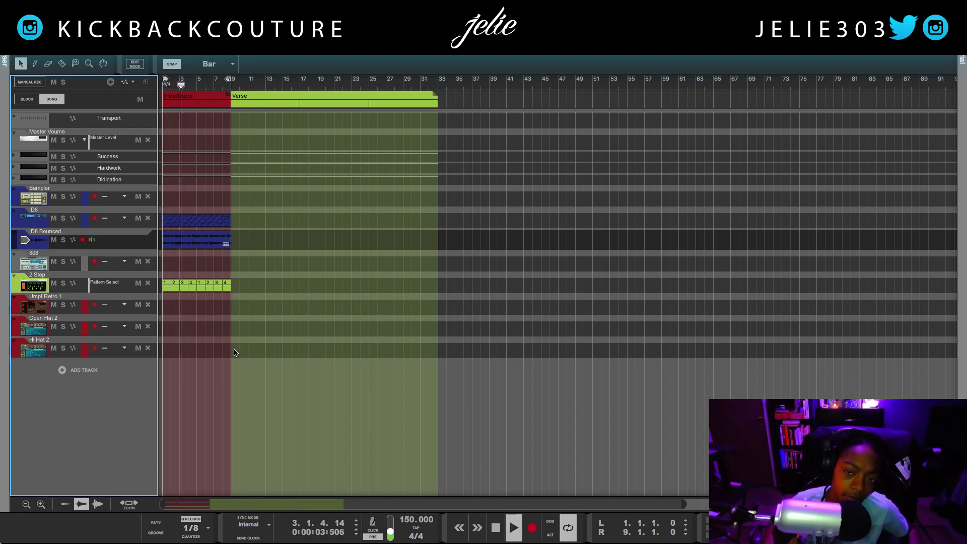
key("space")
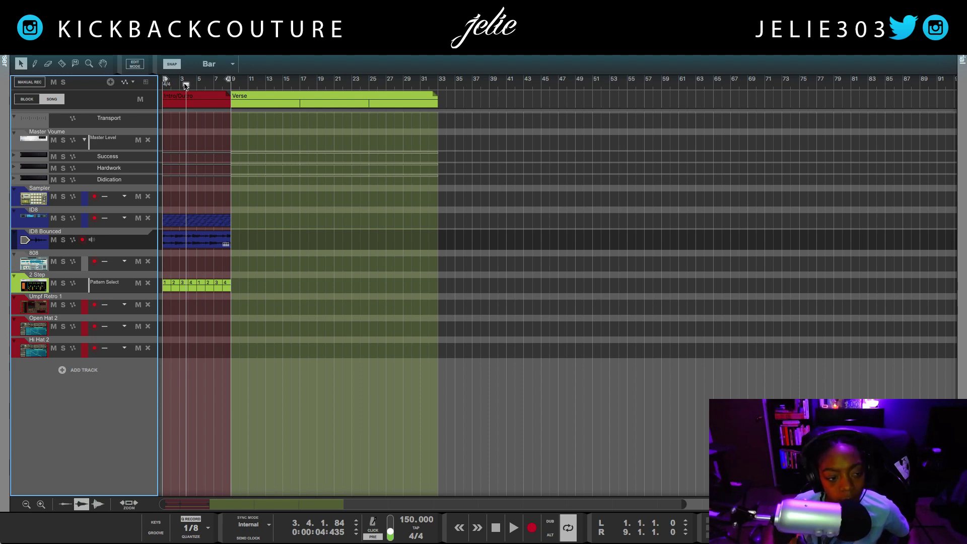
Reopen Reason after it quits, and log in with the saved account credentials.
key("F6")
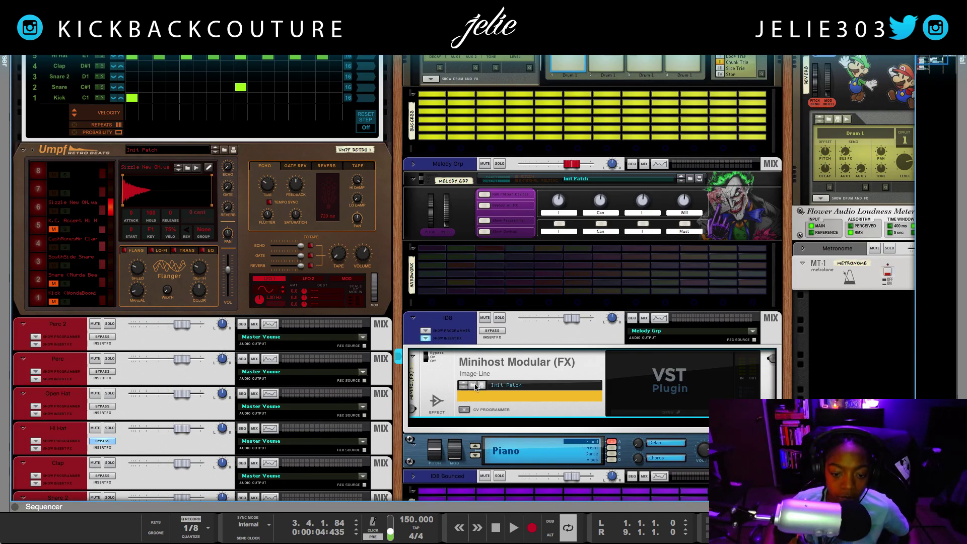
key("super+h")
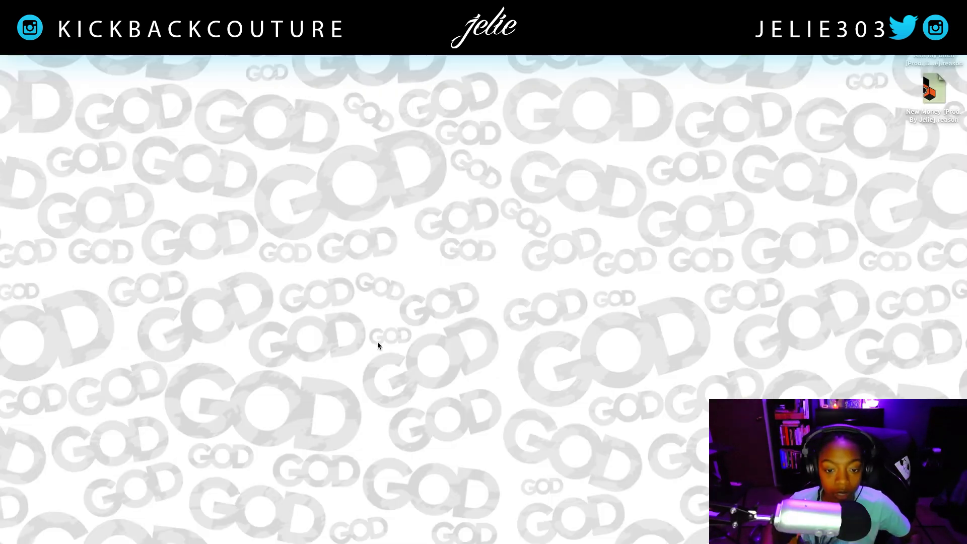
mouse_move(2, 355)
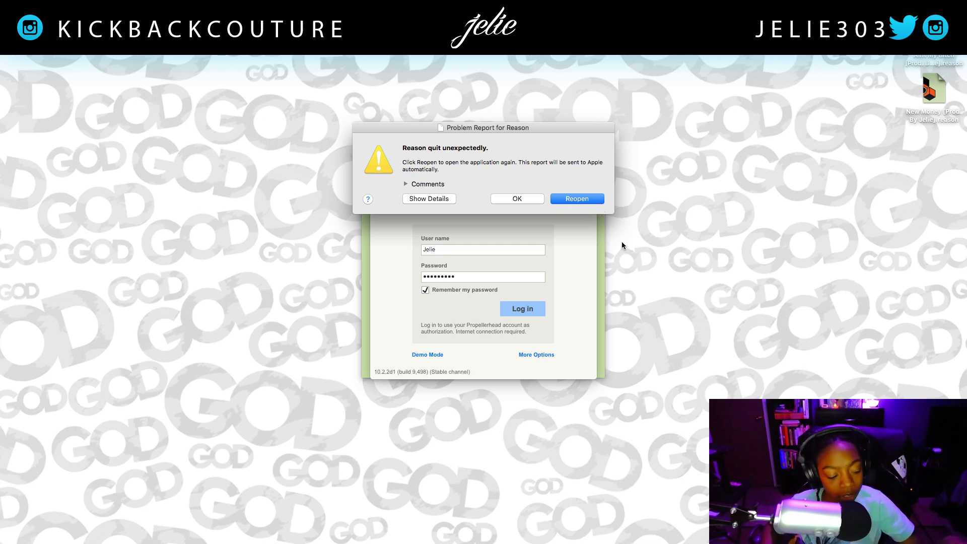
left_click(576, 201)
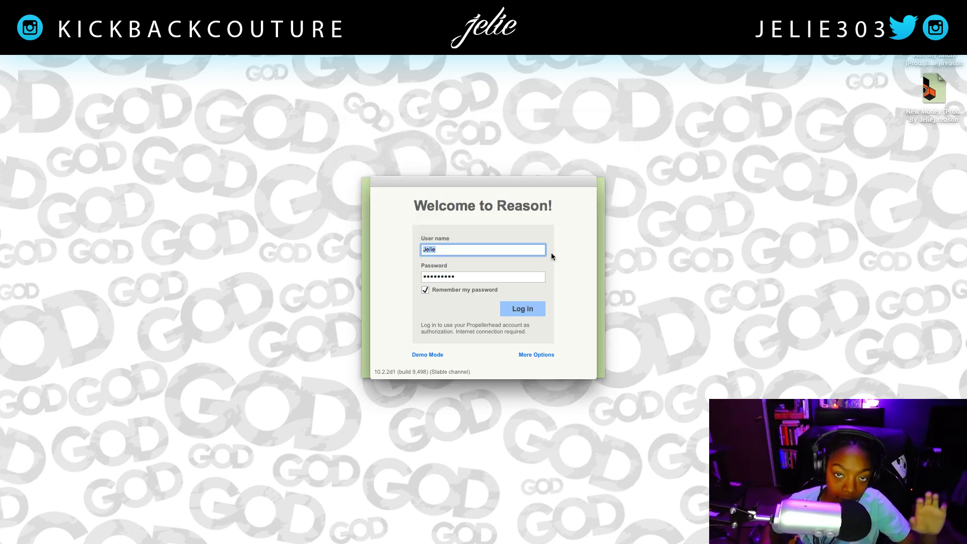
left_click(528, 311)
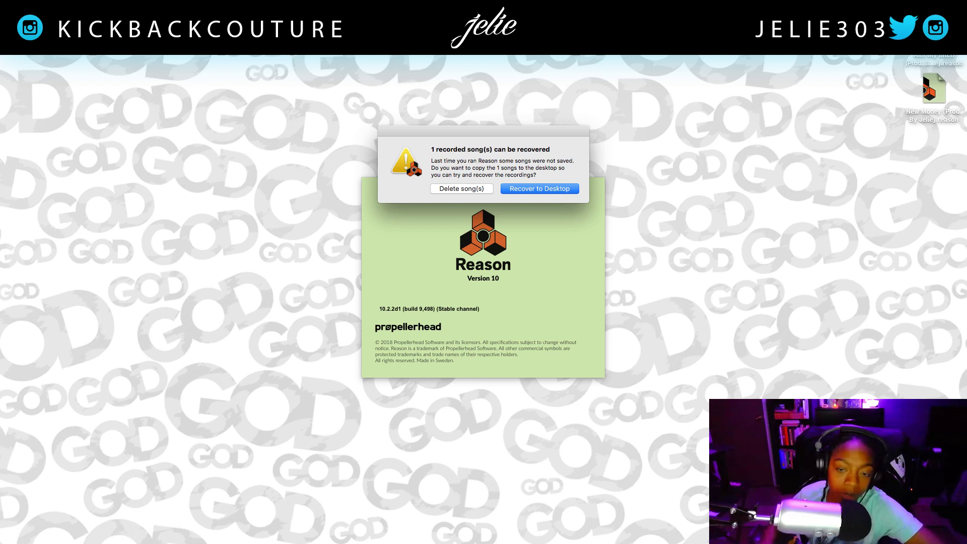
Recover the unsaved song to the desktop and open the recovered copy.
left_click(558, 191)
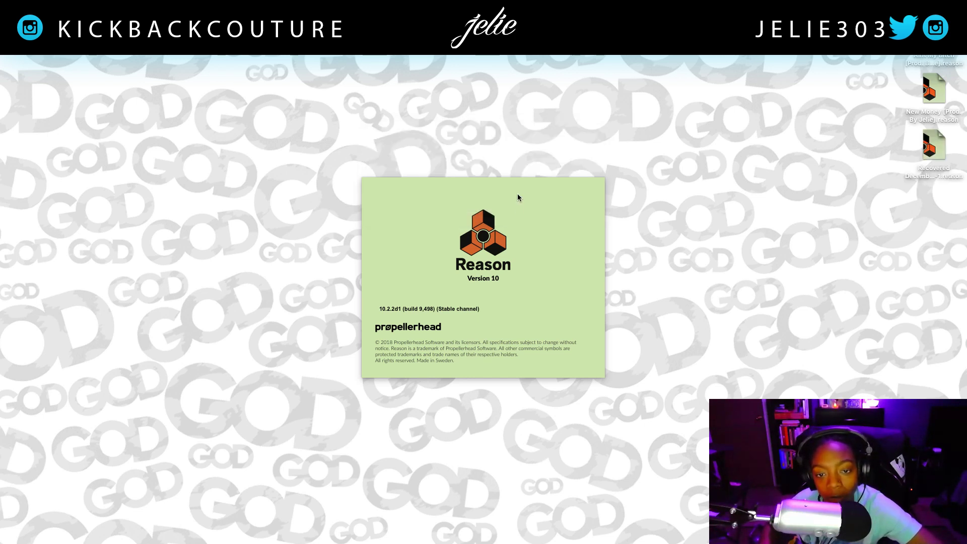
double_click(926, 154)
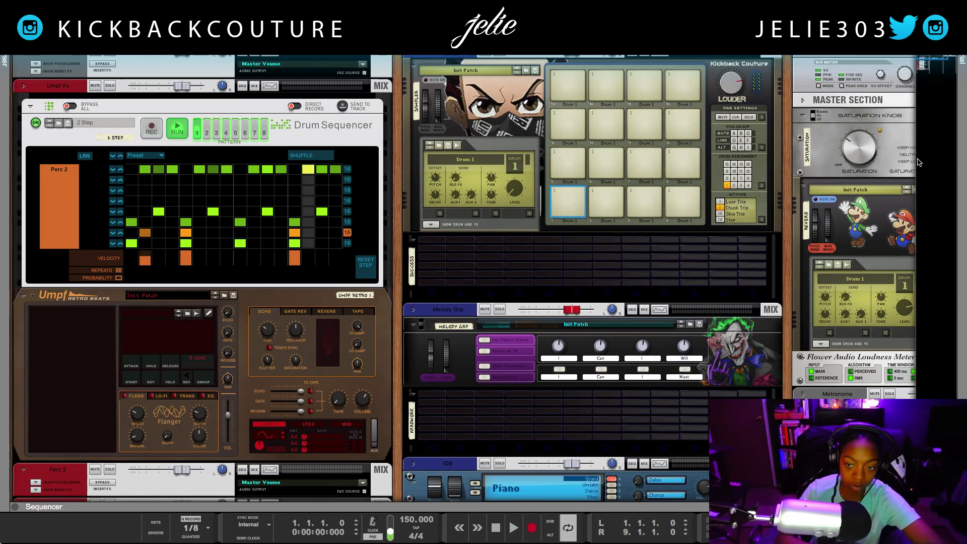
scroll(570, 161, "down", 10)
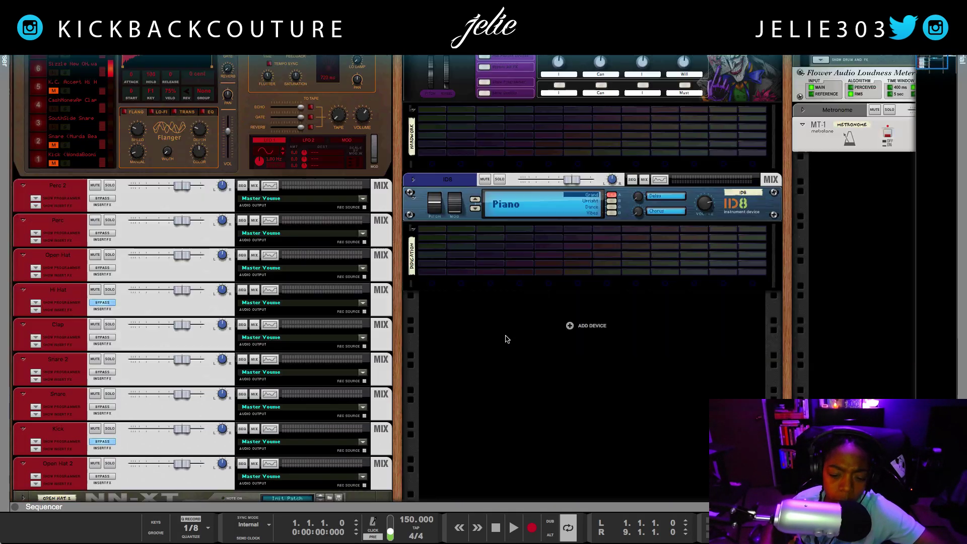
scroll(527, 327, "up", 5)
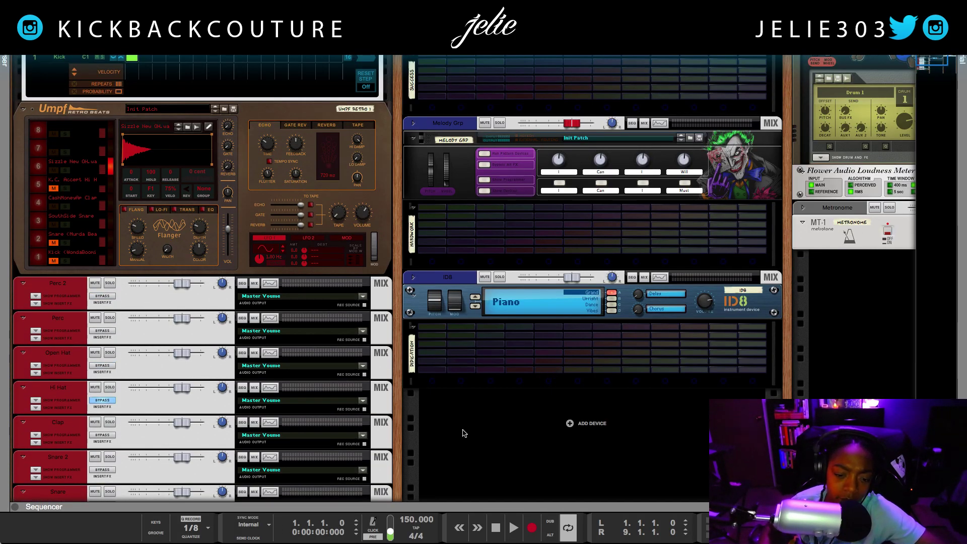
scroll(388, 428, "right", 5)
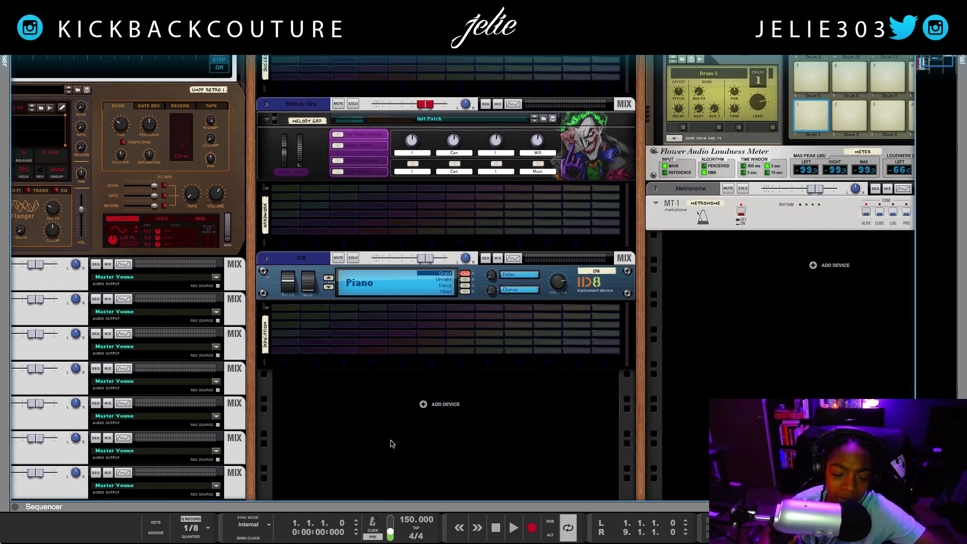
left_click(423, 406)
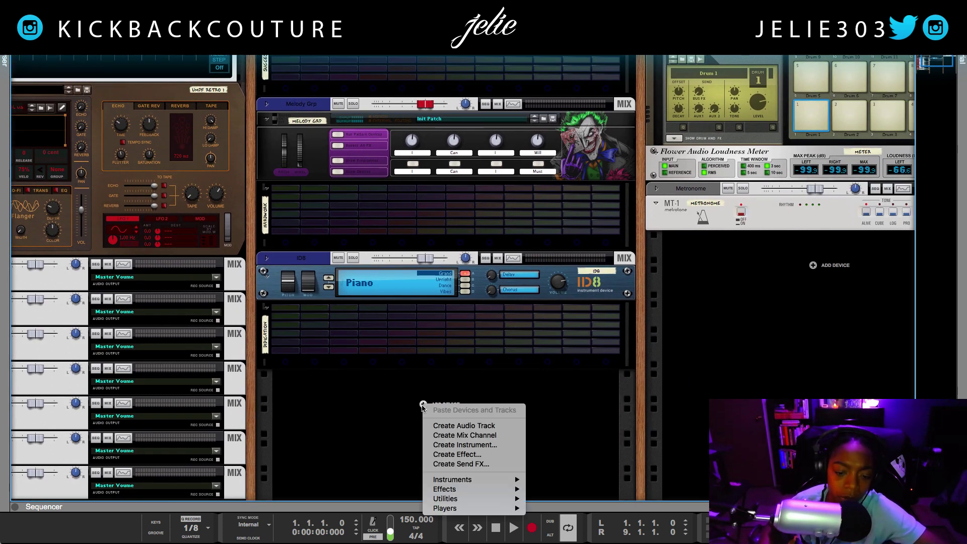
mouse_move(476, 479)
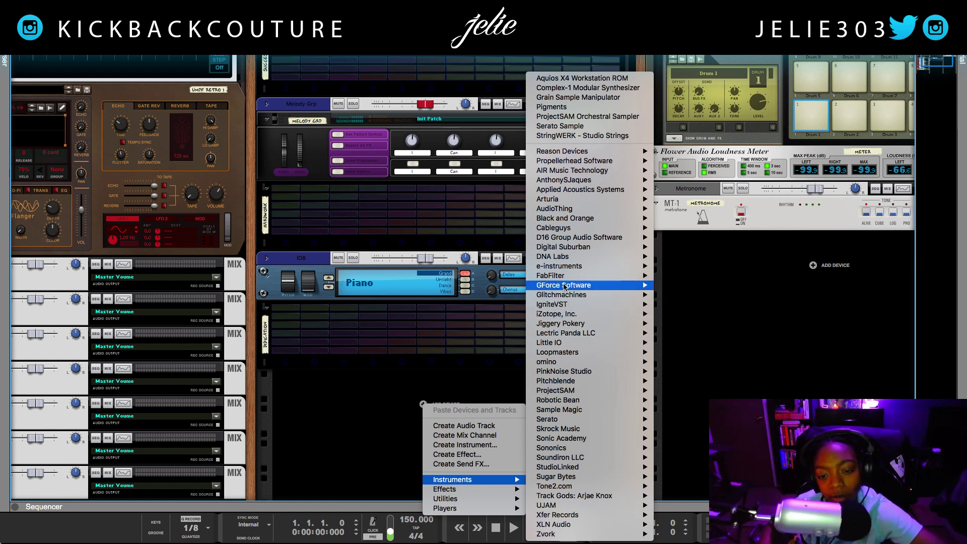
mouse_move(564, 286)
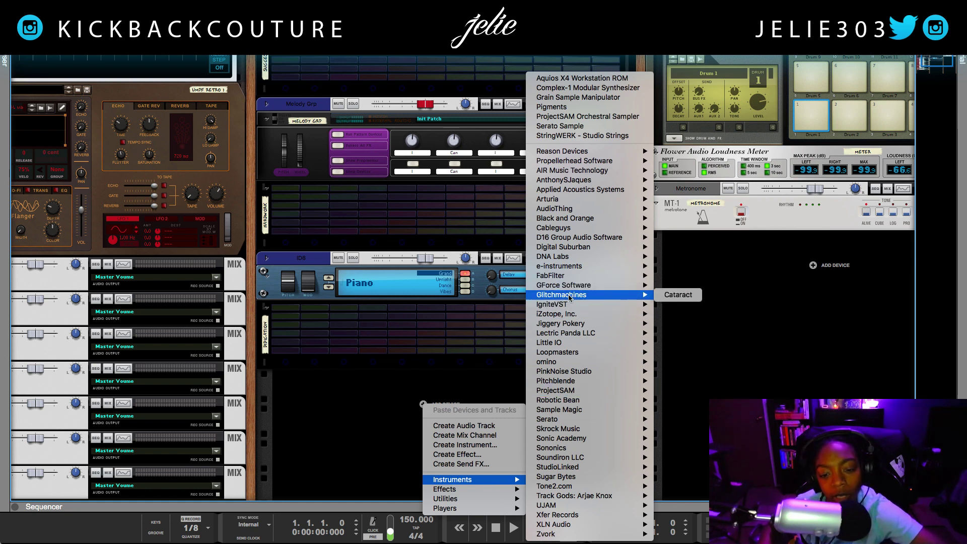
Add Image-Line's IL Gross Beat x64 to the ID8 channel's insert effects, and open its plug-in window clear of the device.
left_click(247, 289)
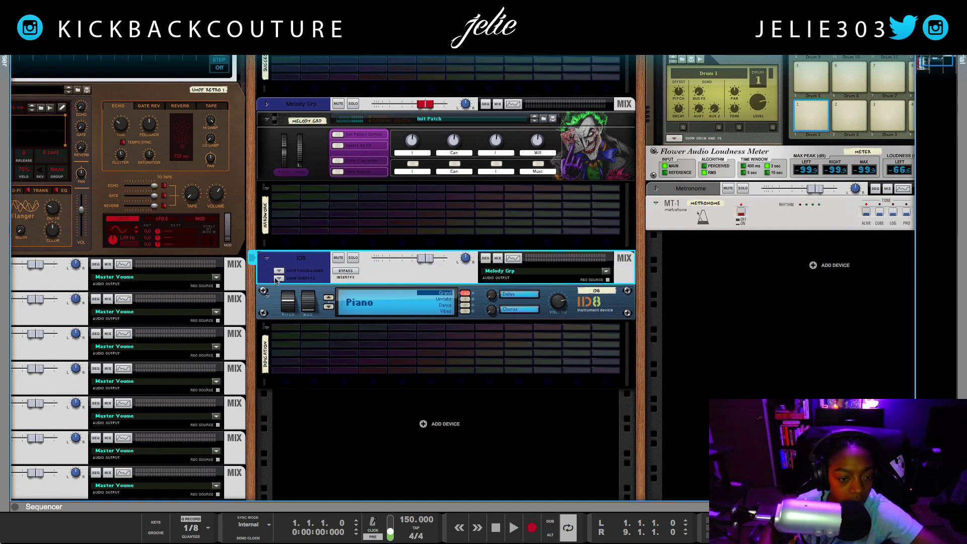
right_click(296, 297)
mouse_move(348, 332)
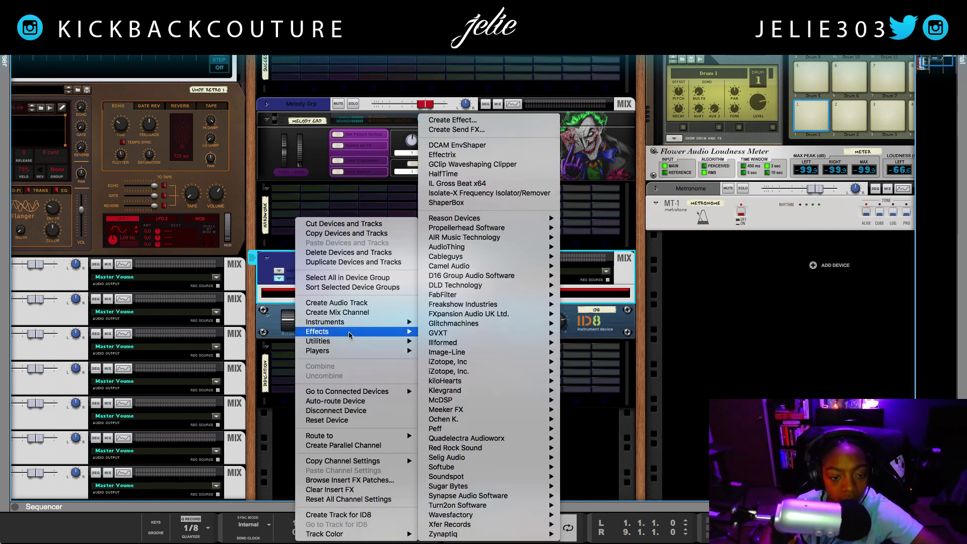
mouse_move(502, 356)
left_click(600, 362)
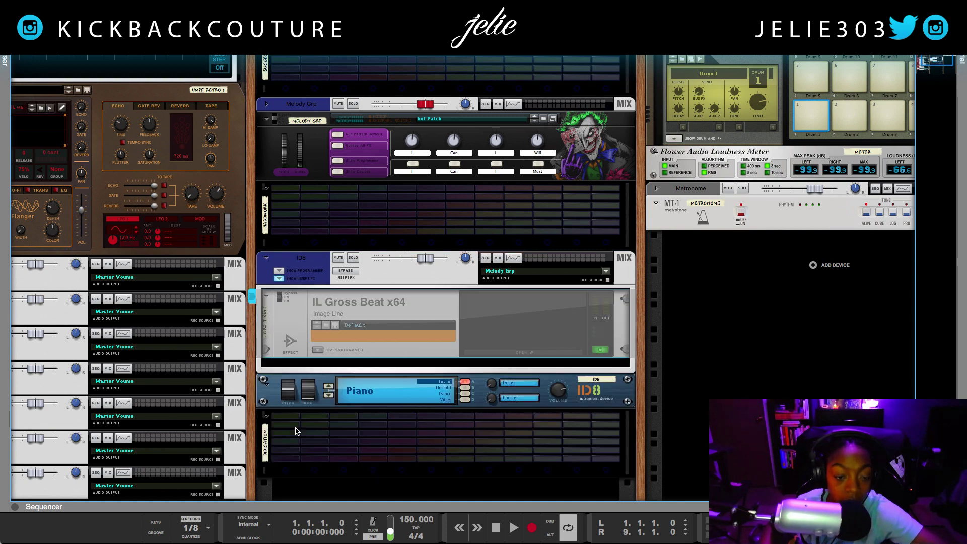
left_click(519, 354)
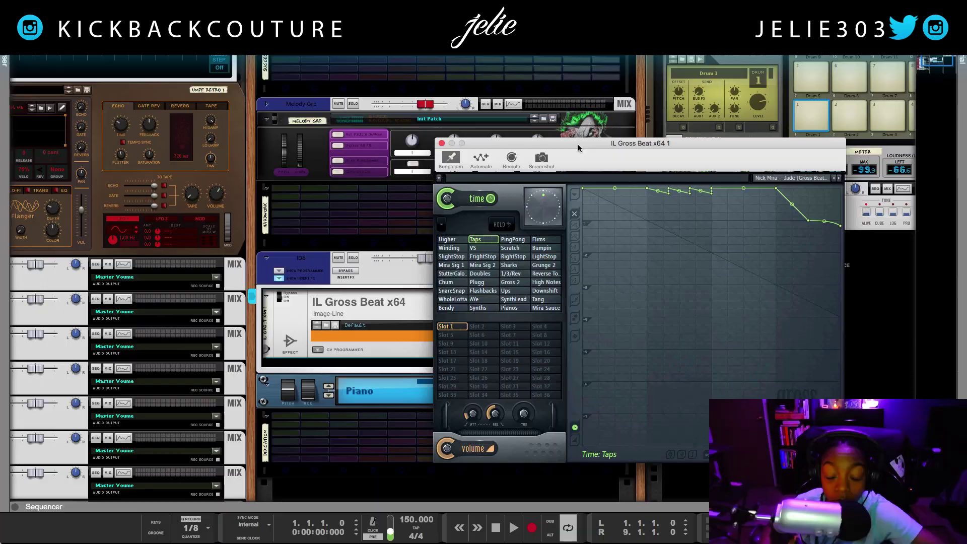
left_click_drag(578, 145, 635, 62)
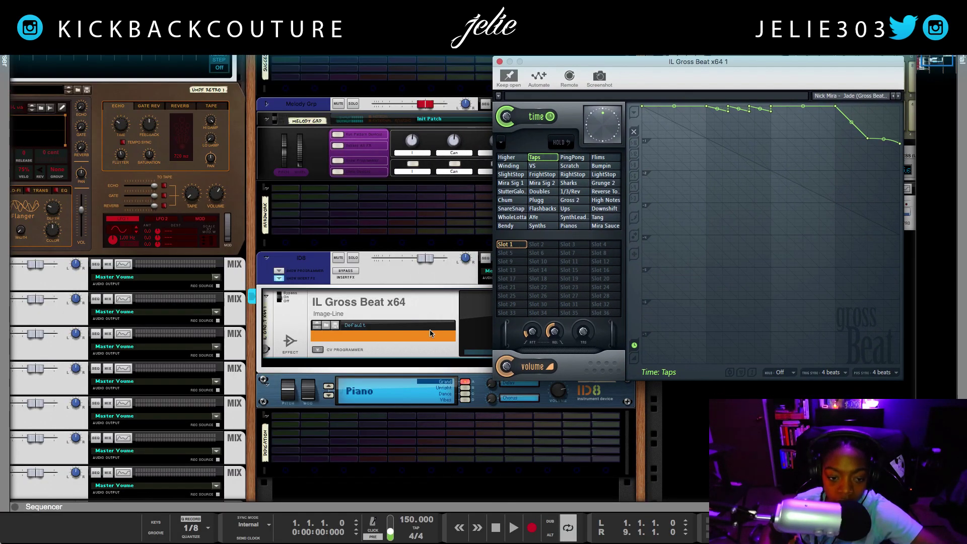
Place Runner Up 146bpm.mid from the [KC] Drenched By Design Midi Kit on the ID8 track at bar 1.
left_click_drag(286, 506, 338, 50)
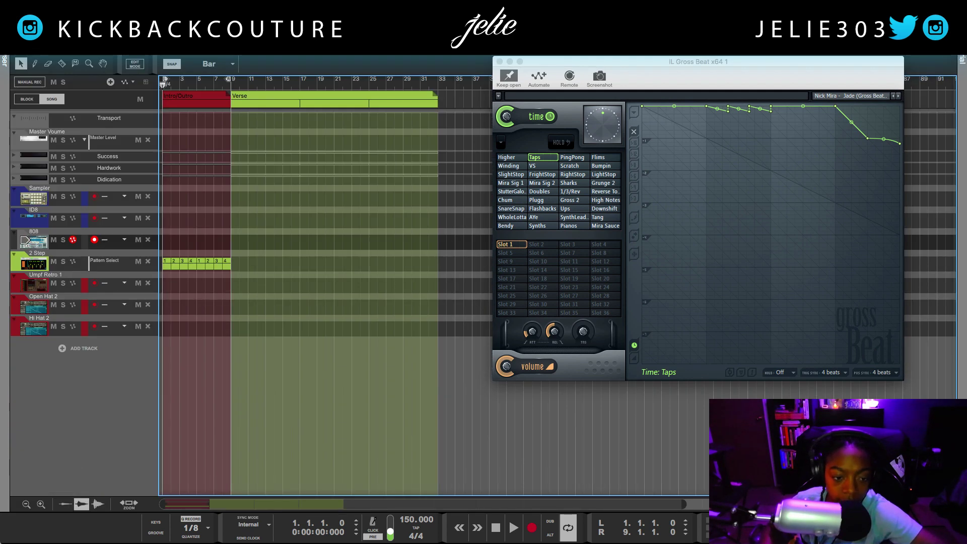
key("F3")
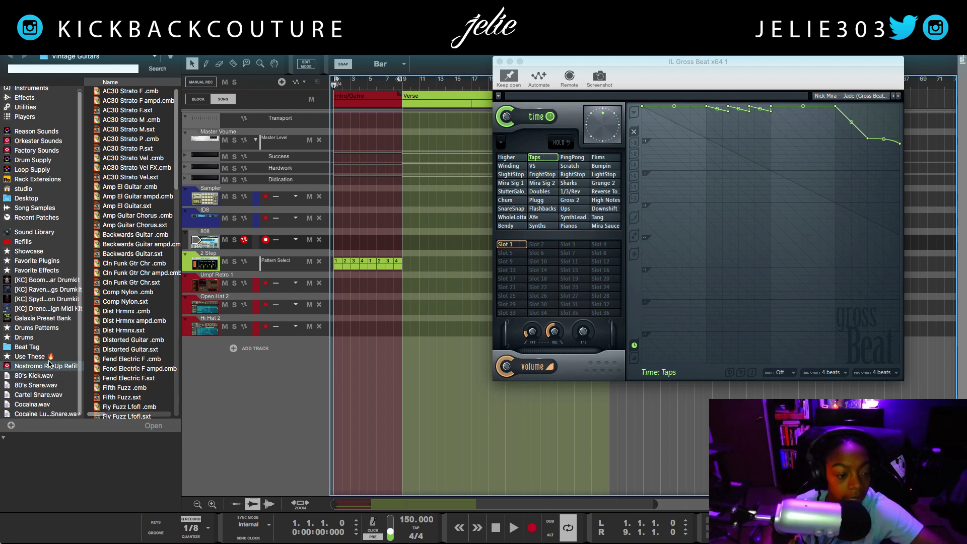
left_click(41, 302)
left_click(42, 308)
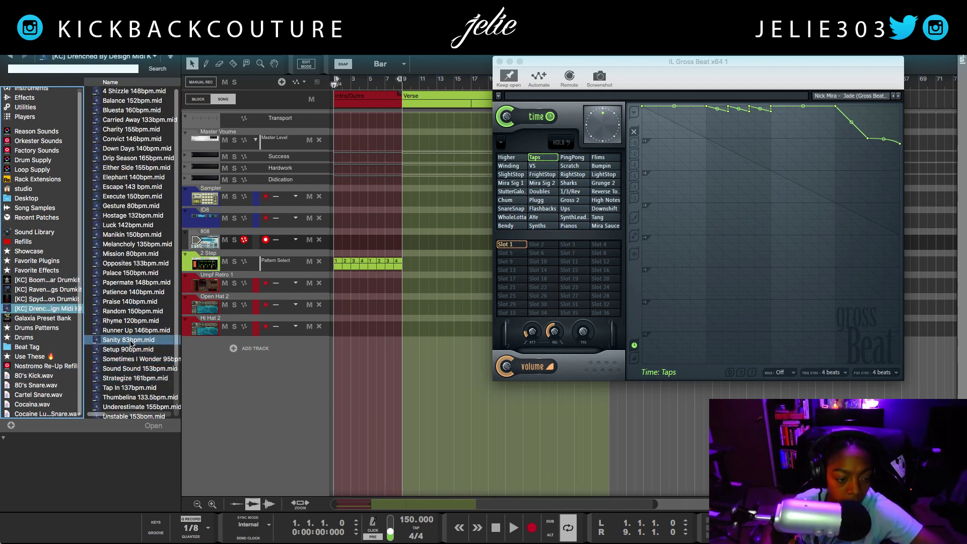
left_click_drag(140, 332, 335, 221)
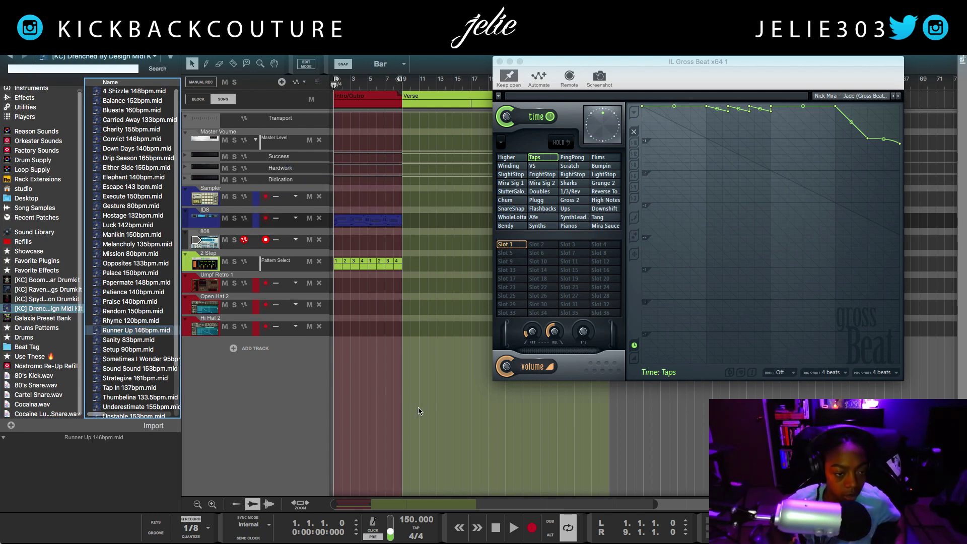
Play the ID8 melody through Gross Beat's Taps time slot, stop playback, and close the Gross Beat window in the rack.
key("space")
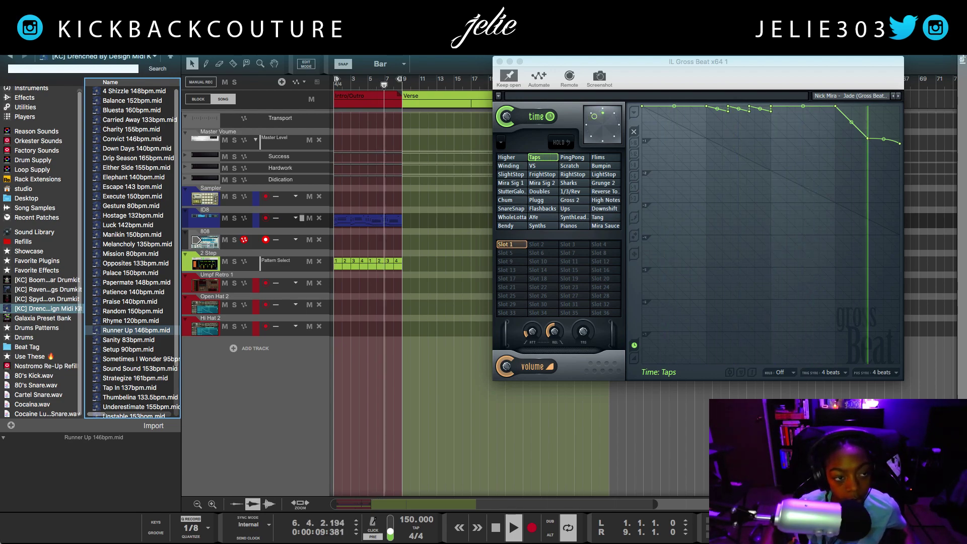
key("F3")
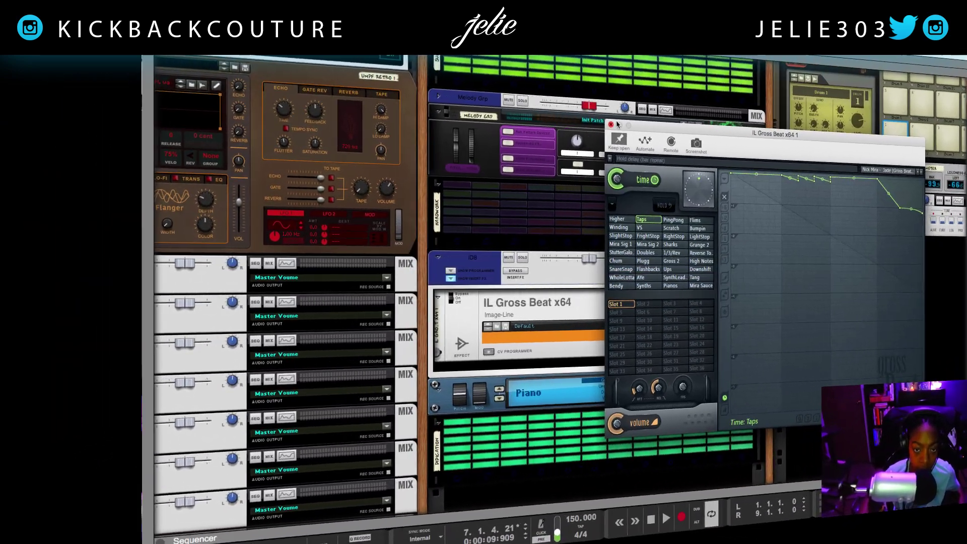
left_click(754, 136)
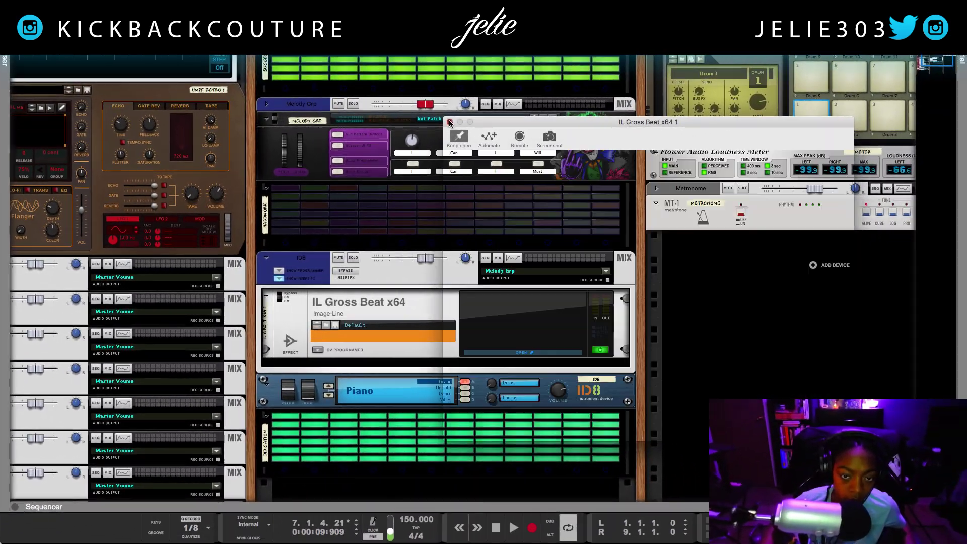